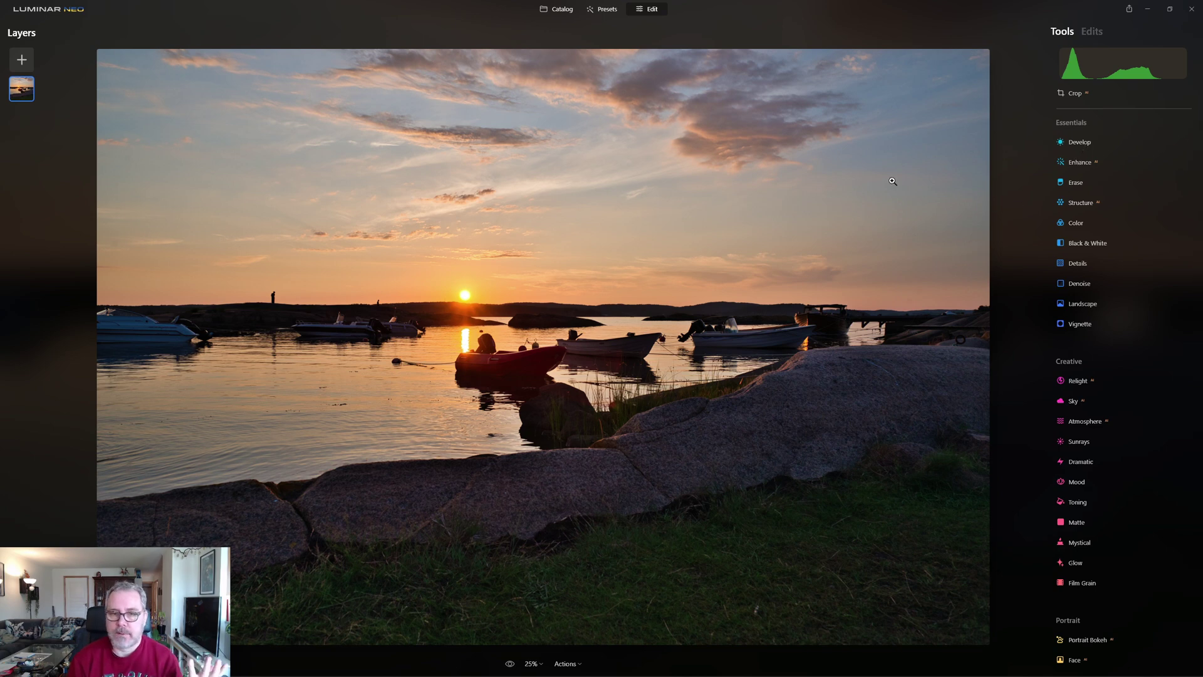
Step: Apply the Enhance AI adjustment to the photo with Accent set to 30
left_click(1093, 162)
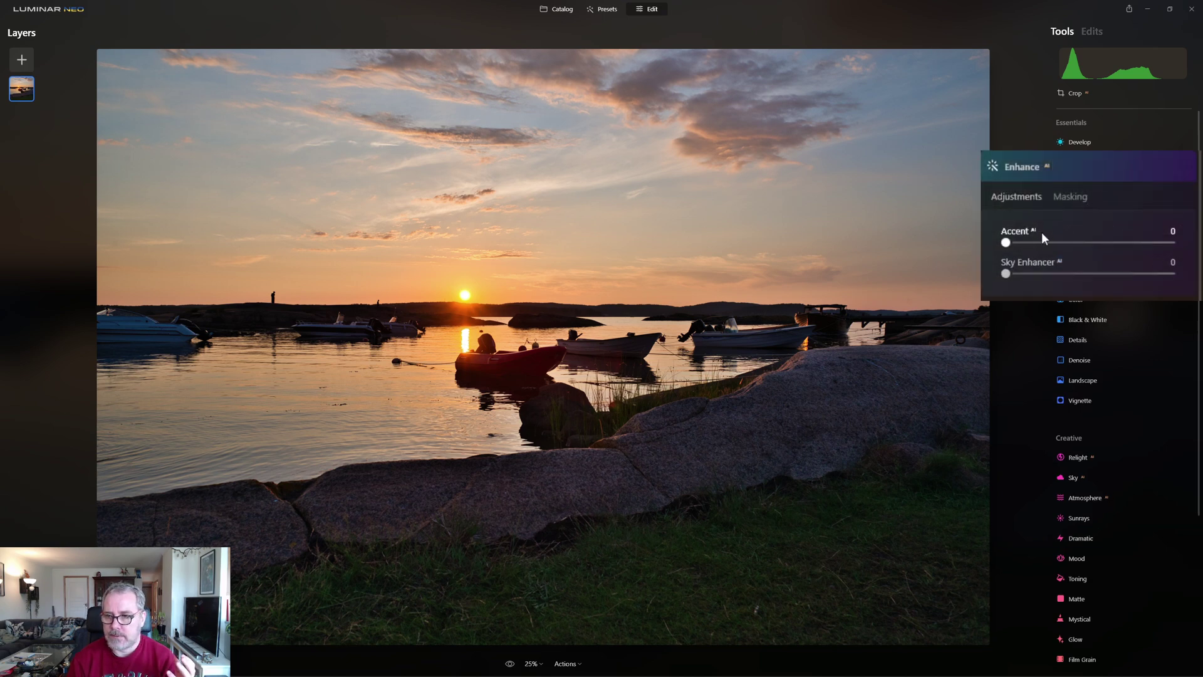
left_click(1048, 242)
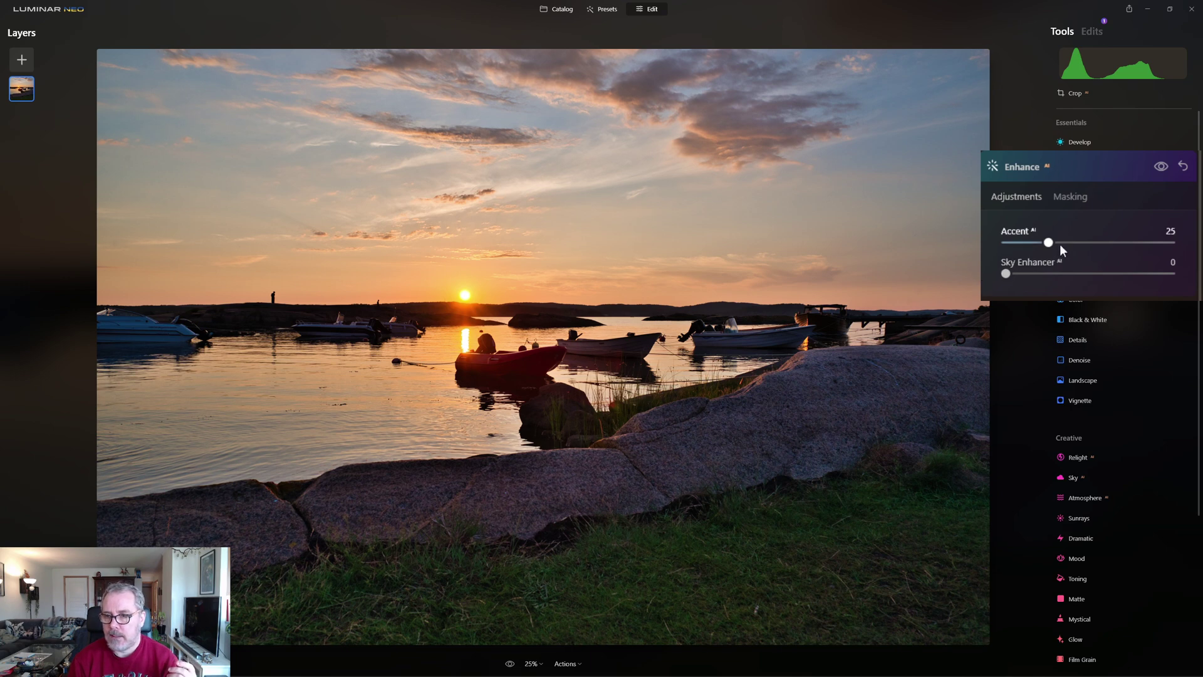
left_click(1056, 242)
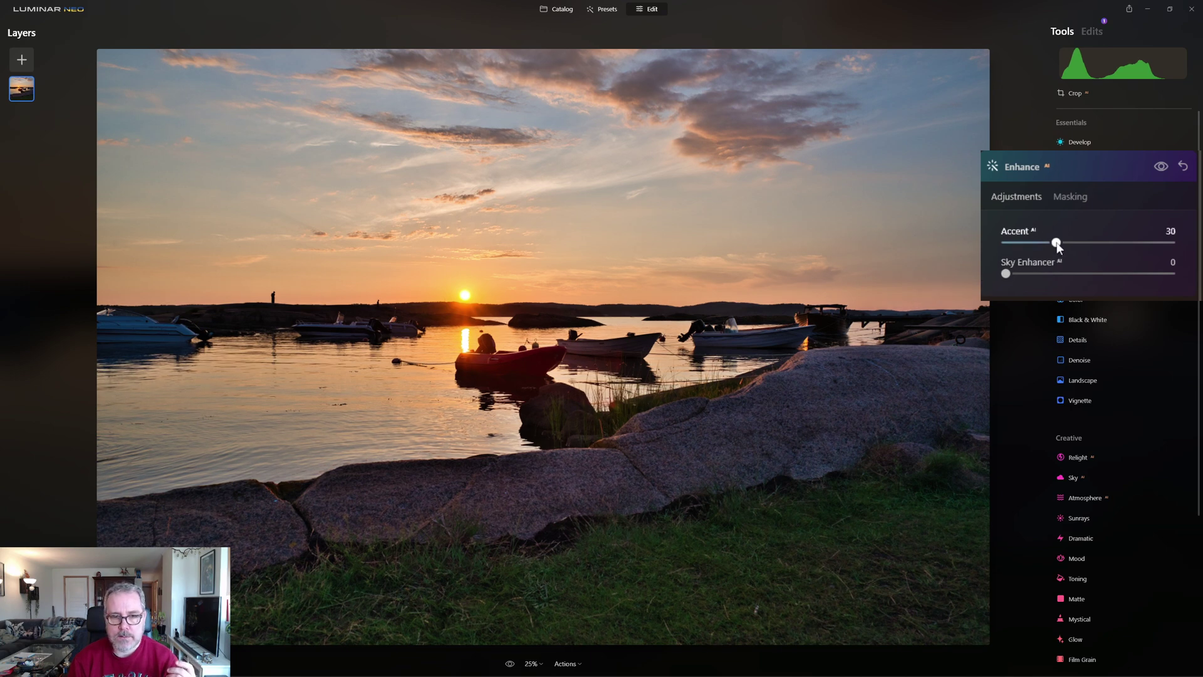
Step: Add a Develop adjustment to the whole photo with Shadows set to 17
left_click(1078, 142)
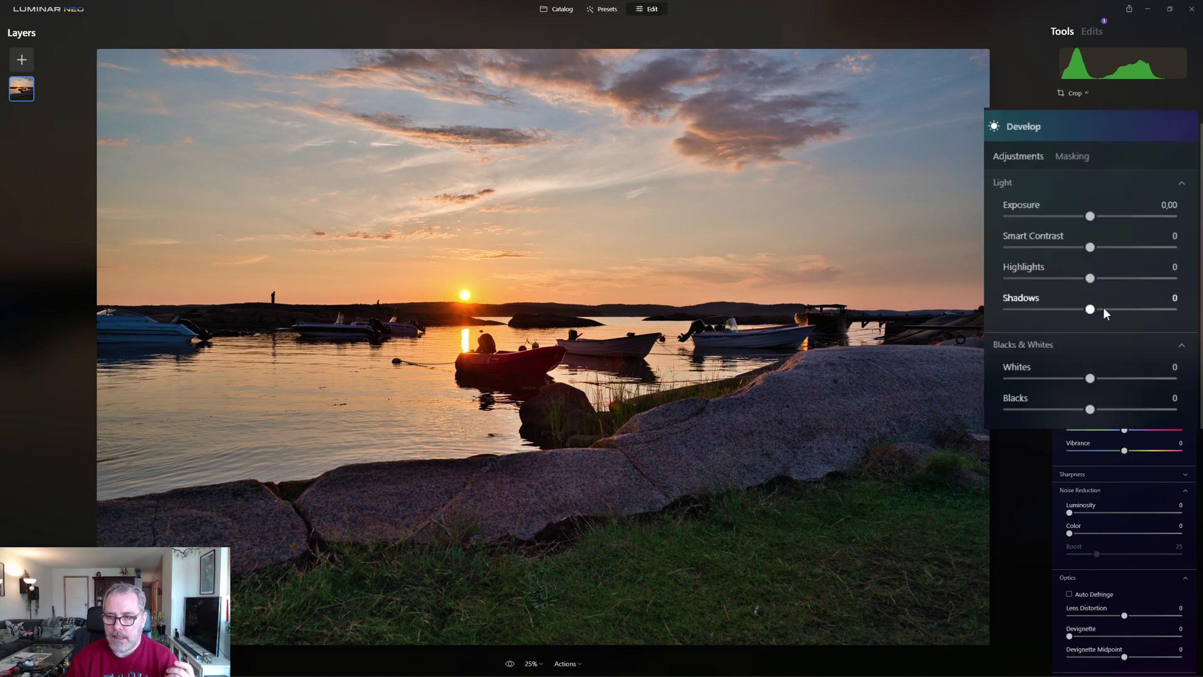
left_click(1104, 307)
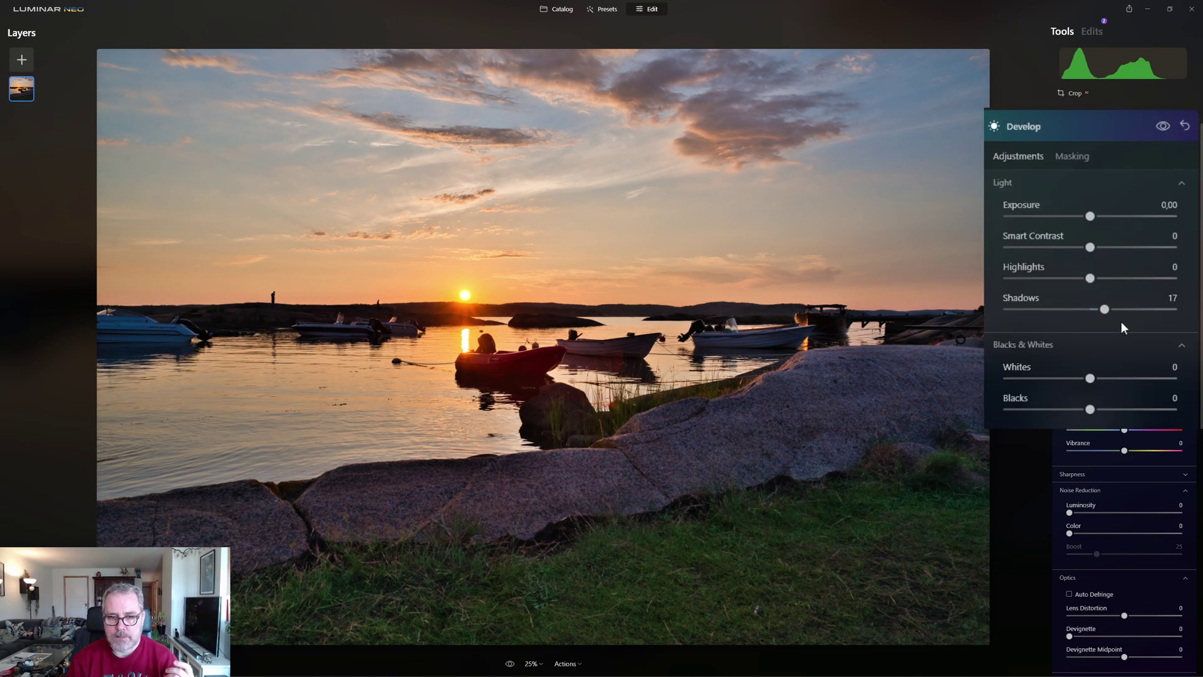
left_click(1055, 129)
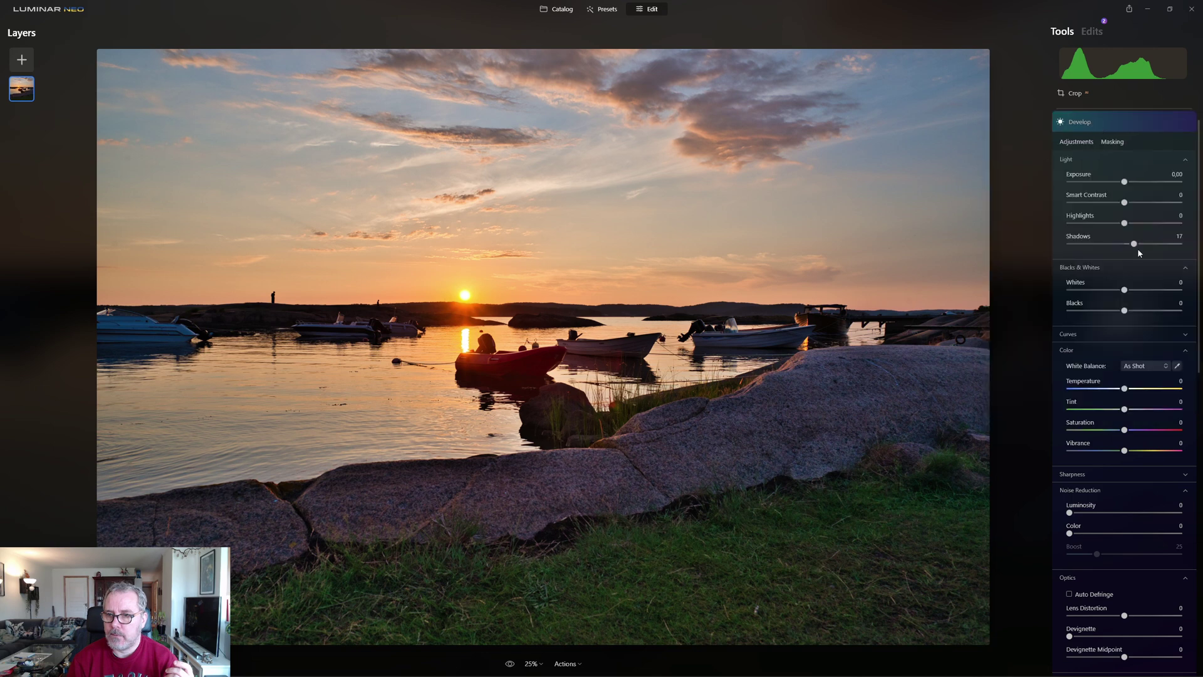
Step: Start another Develop adjustment with Exposure at -0,30, Vibrance at 9 and Tint at 17
left_click(1089, 122)
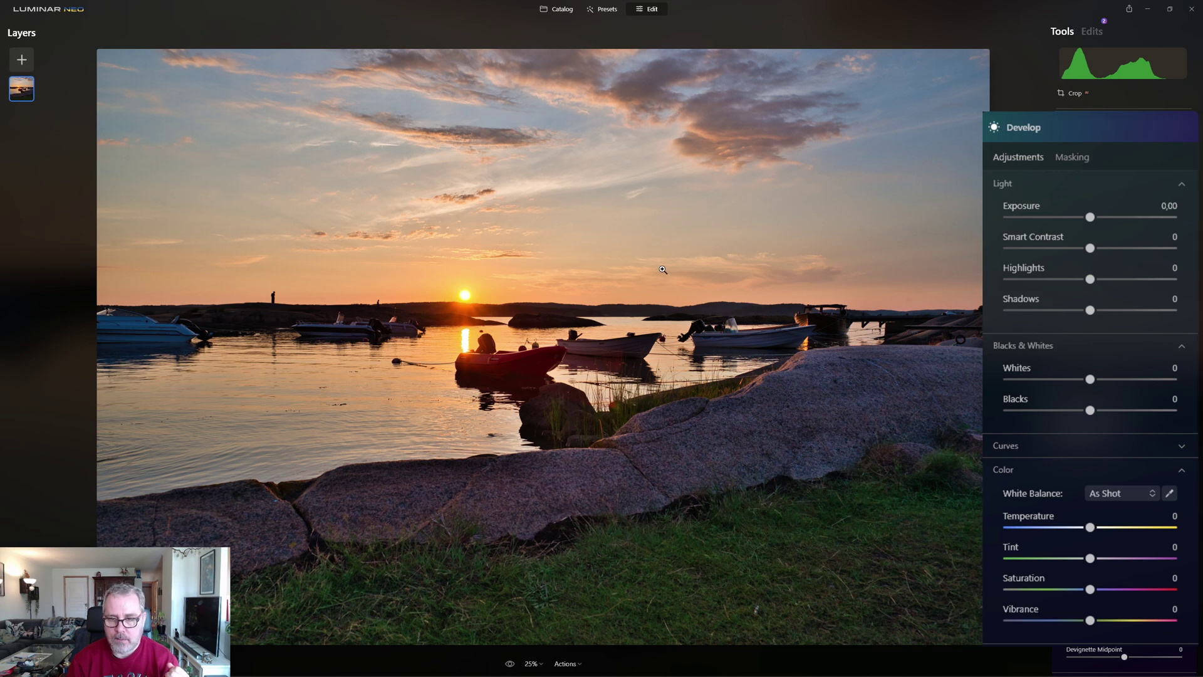
left_click_drag(1090, 216, 1086, 217)
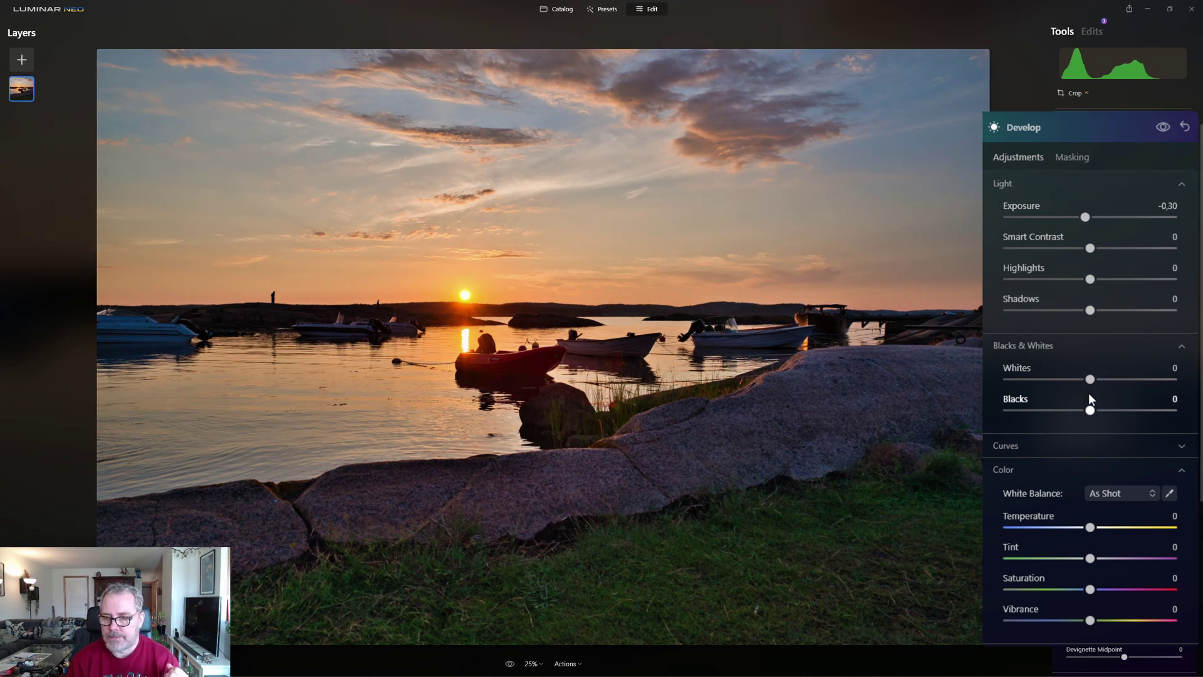
left_click_drag(1090, 620, 1103, 622)
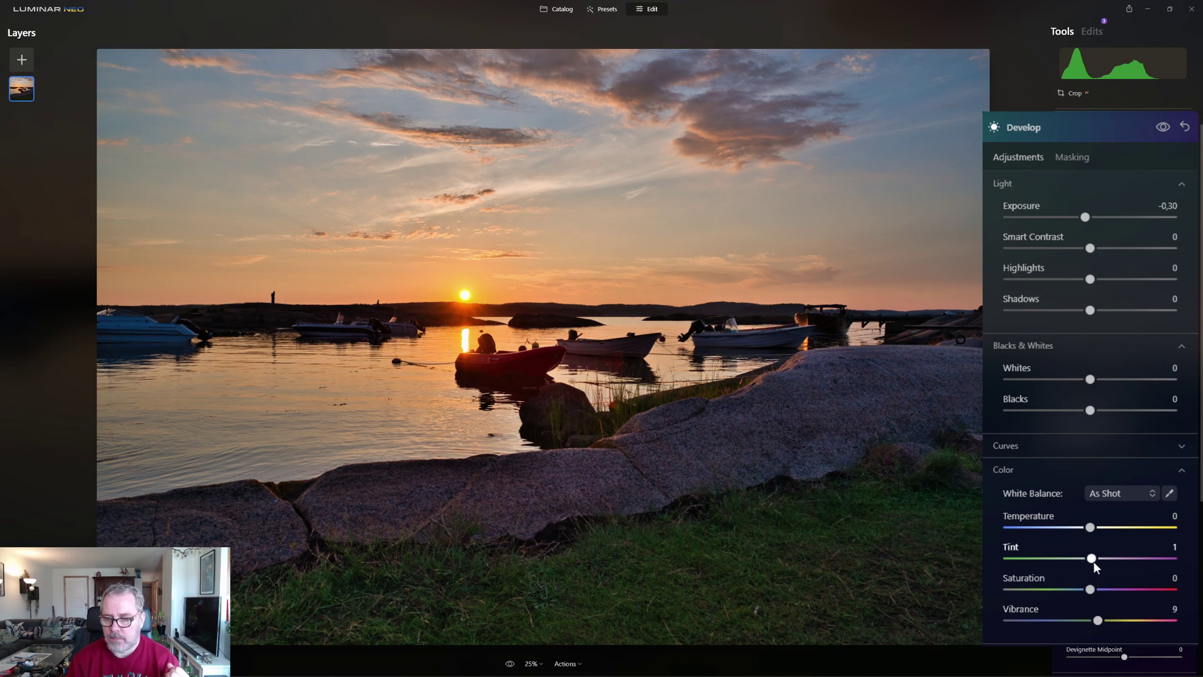
left_click_drag(1094, 567, 1106, 560)
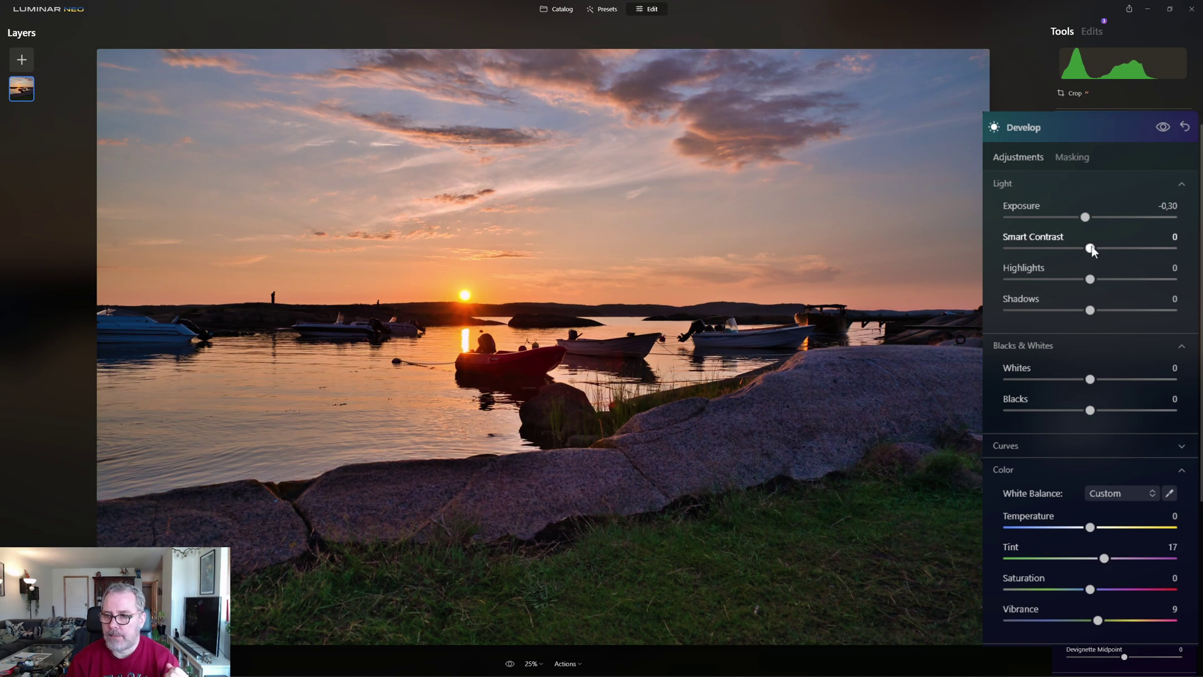
Step: Limit the Develop adjustment to the sky with a linear gradient mask fading out at the horizon, and compare the photo with and without it
left_click(1104, 143)
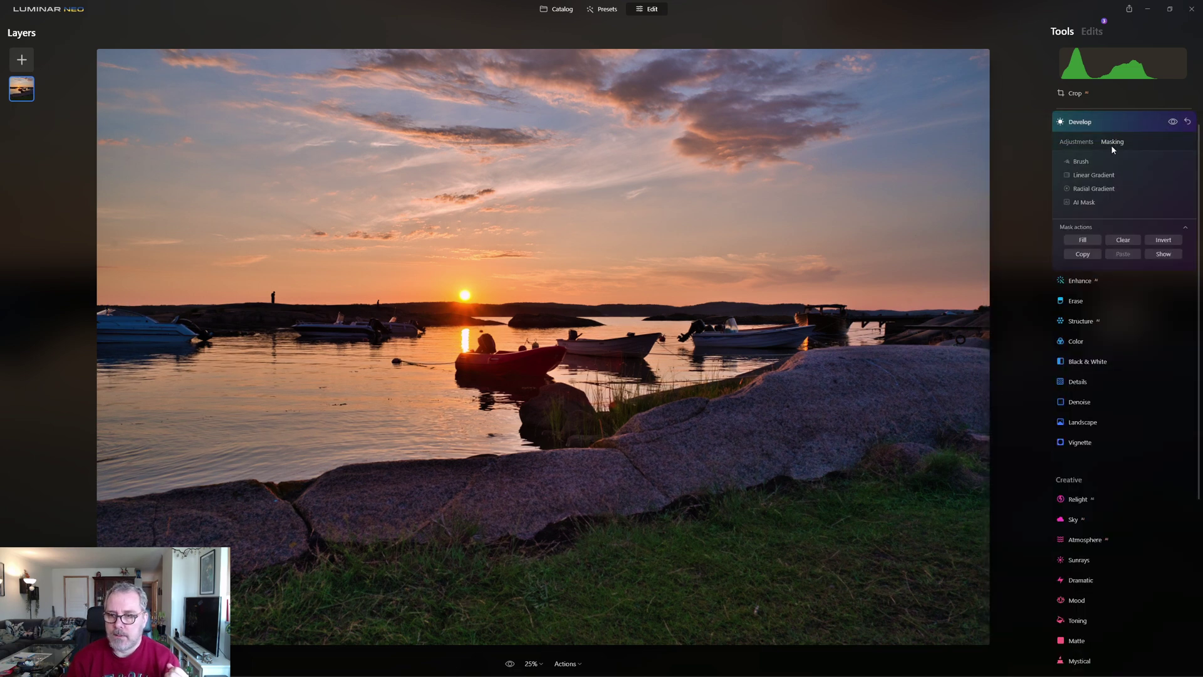
left_click(1096, 174)
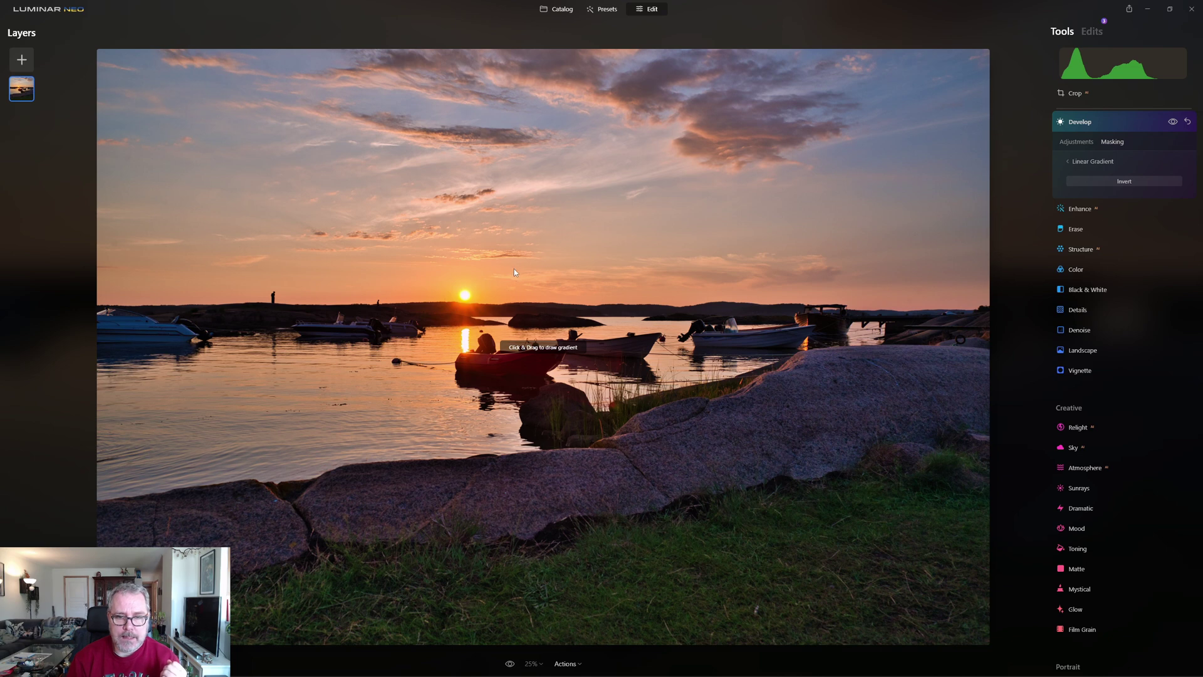
left_click_drag(512, 273, 512, 313)
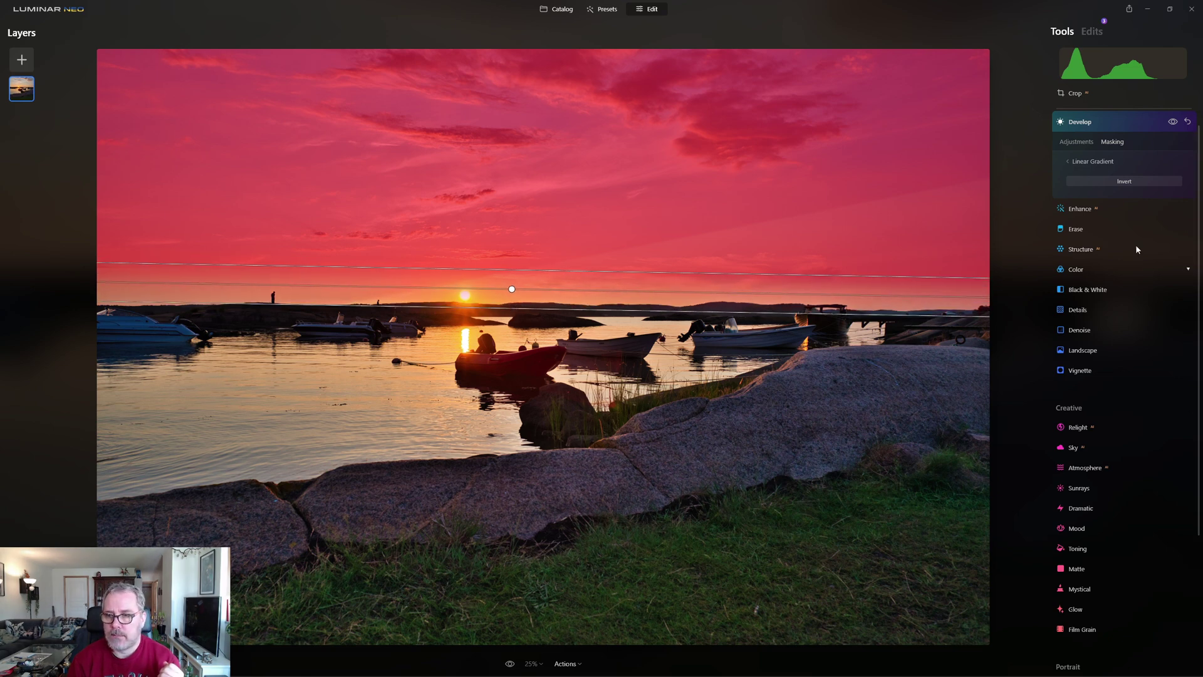
left_click(1076, 142)
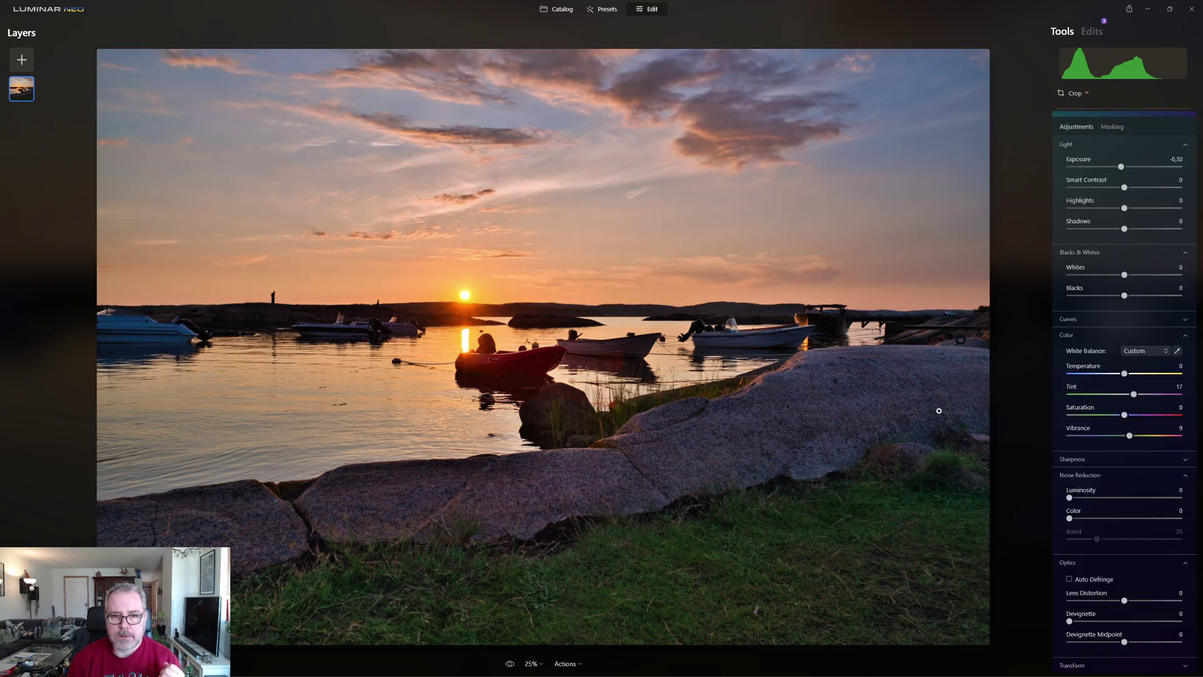
left_click_drag(1199, 181, 1199, 154)
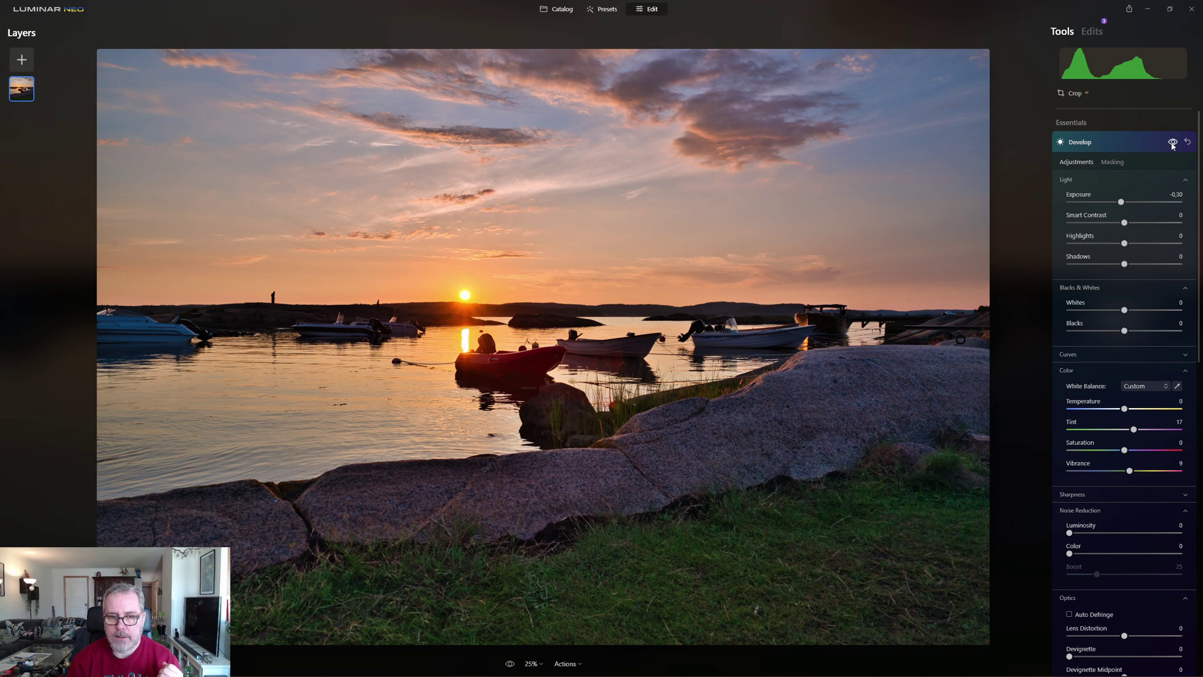
left_click(1172, 143)
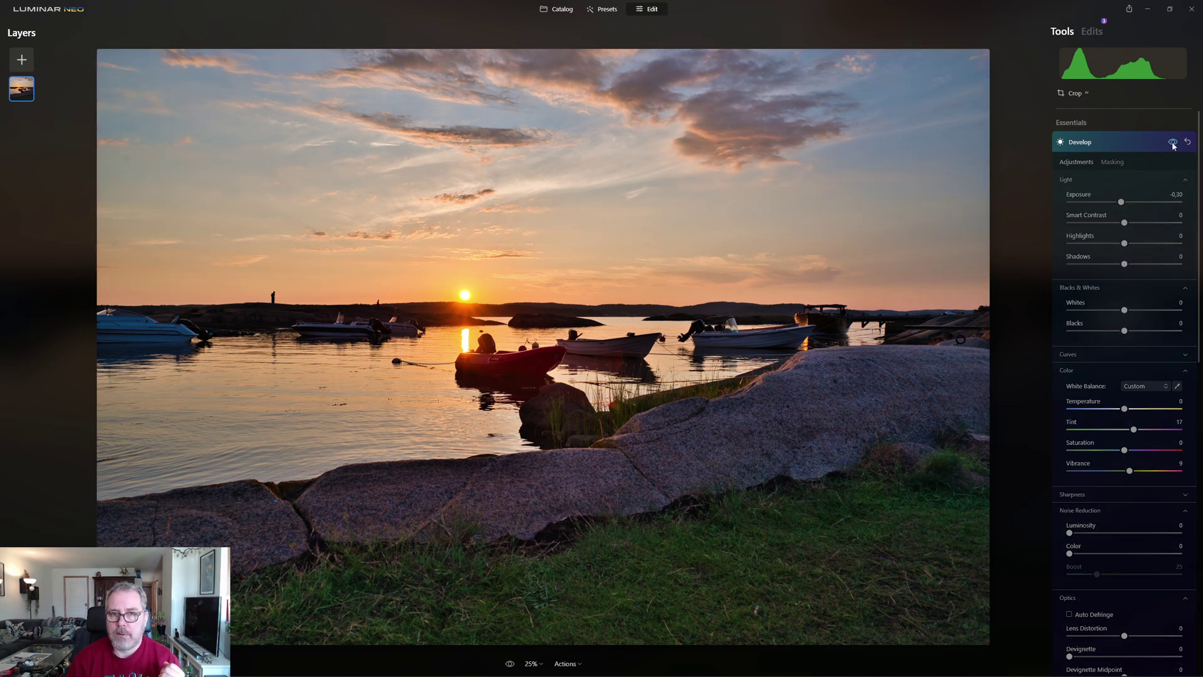
left_click(1172, 143)
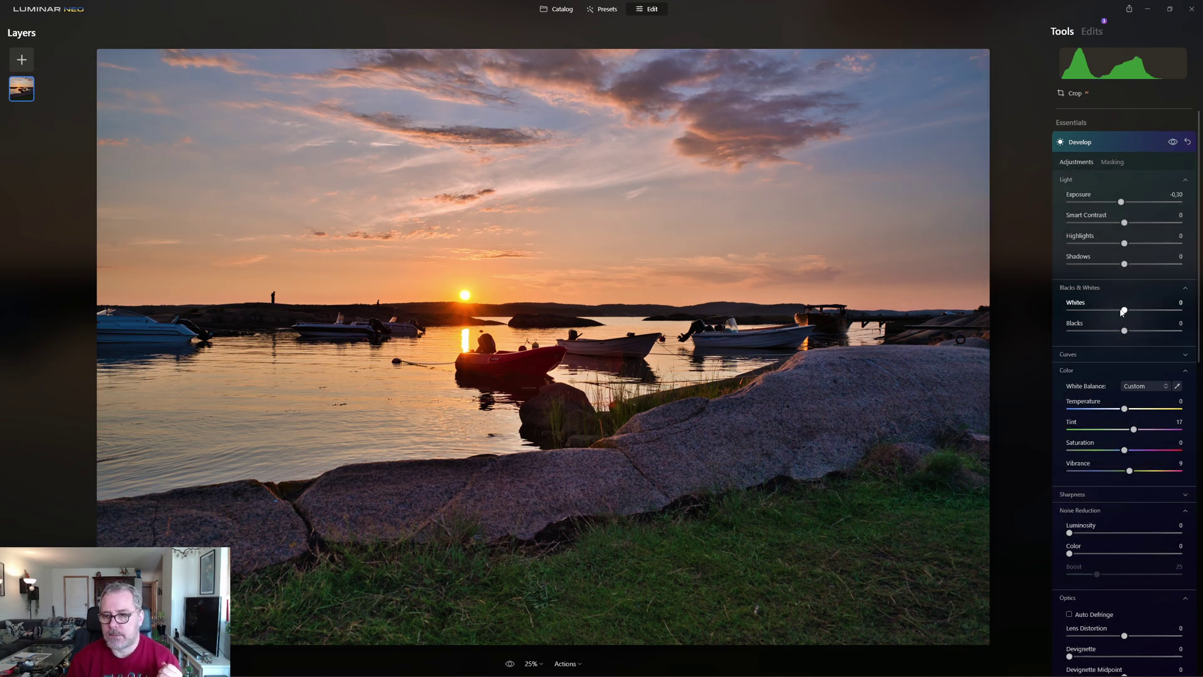
Step: Set the sky's Develop adjustment to Smart Contrast 19 and Highlights -14, and compare the photo with and without it
left_click_drag(1124, 243, 1116, 243)
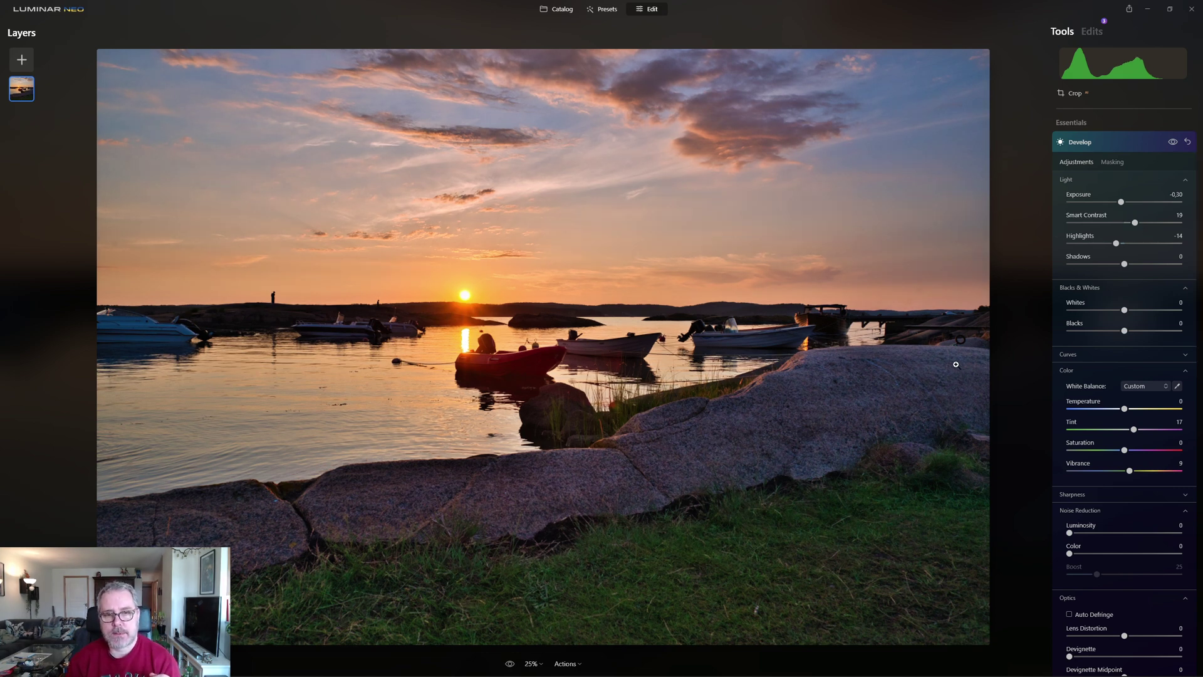
left_click(1172, 144)
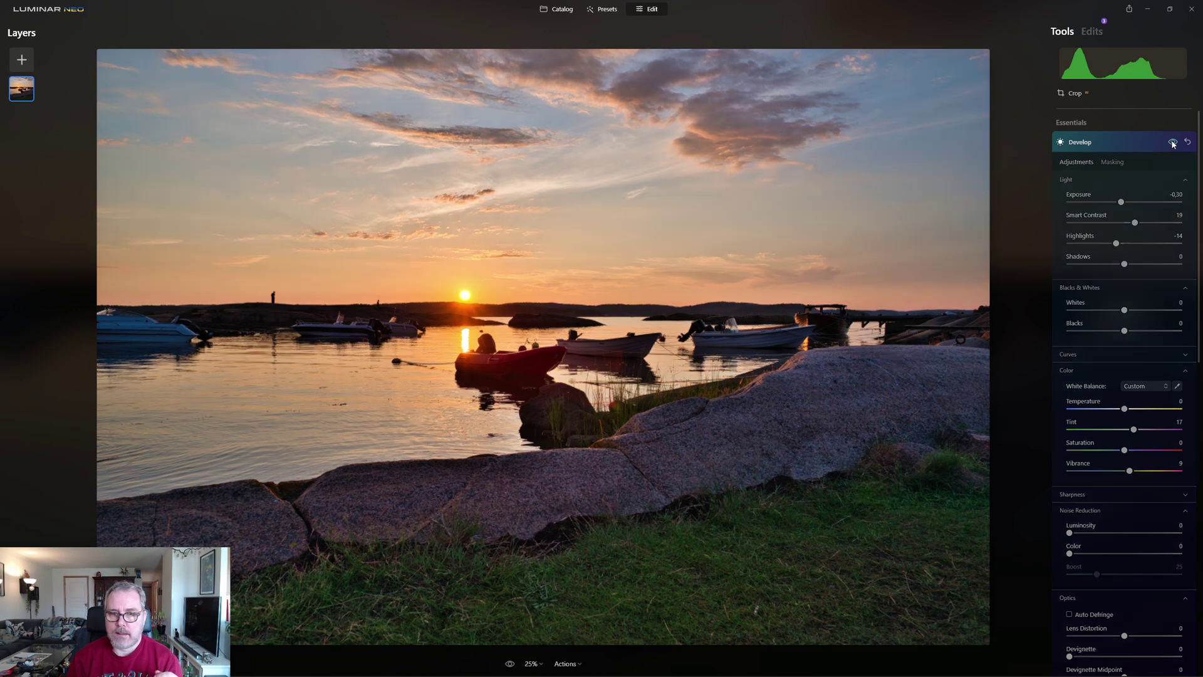
left_click(1172, 143)
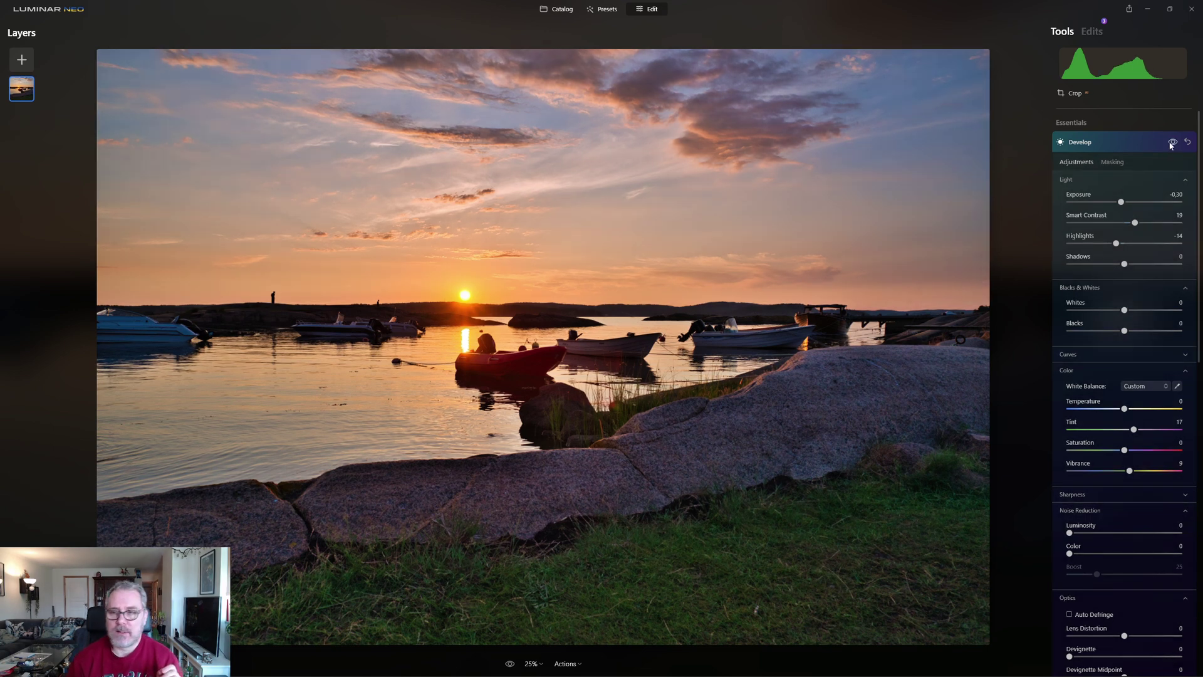
left_click(1120, 144)
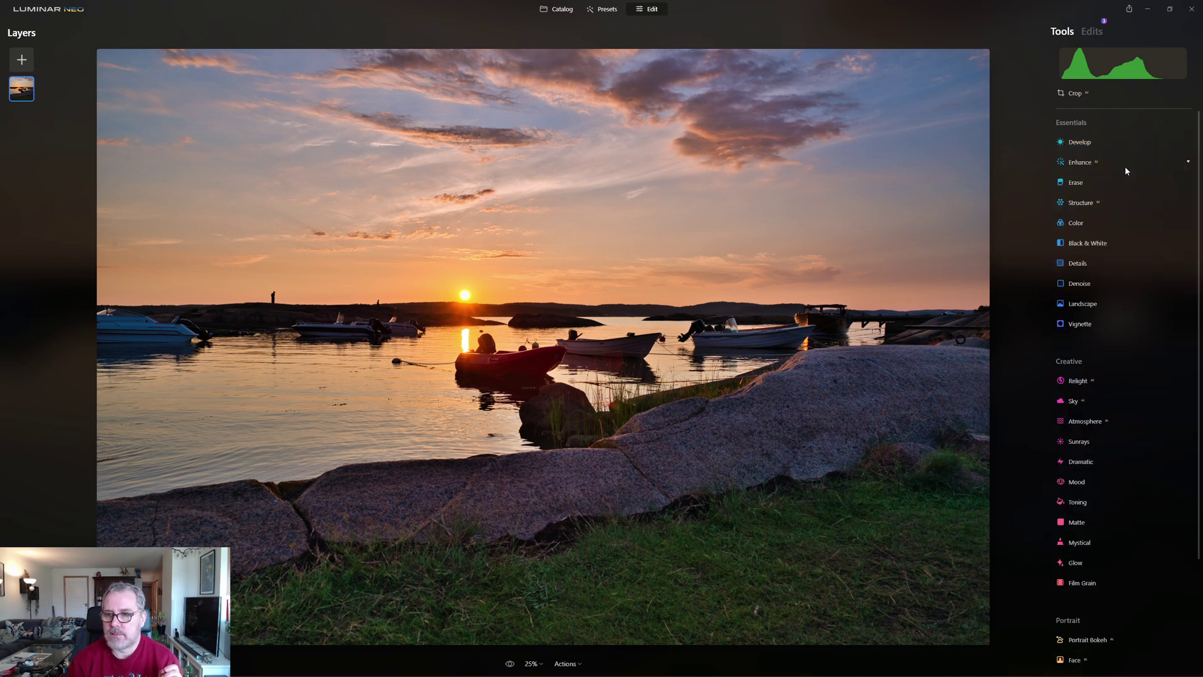
Step: Start a further Develop adjustment for the foreground with Exposure at -0,79 and Blacks at -10
left_click(1094, 145)
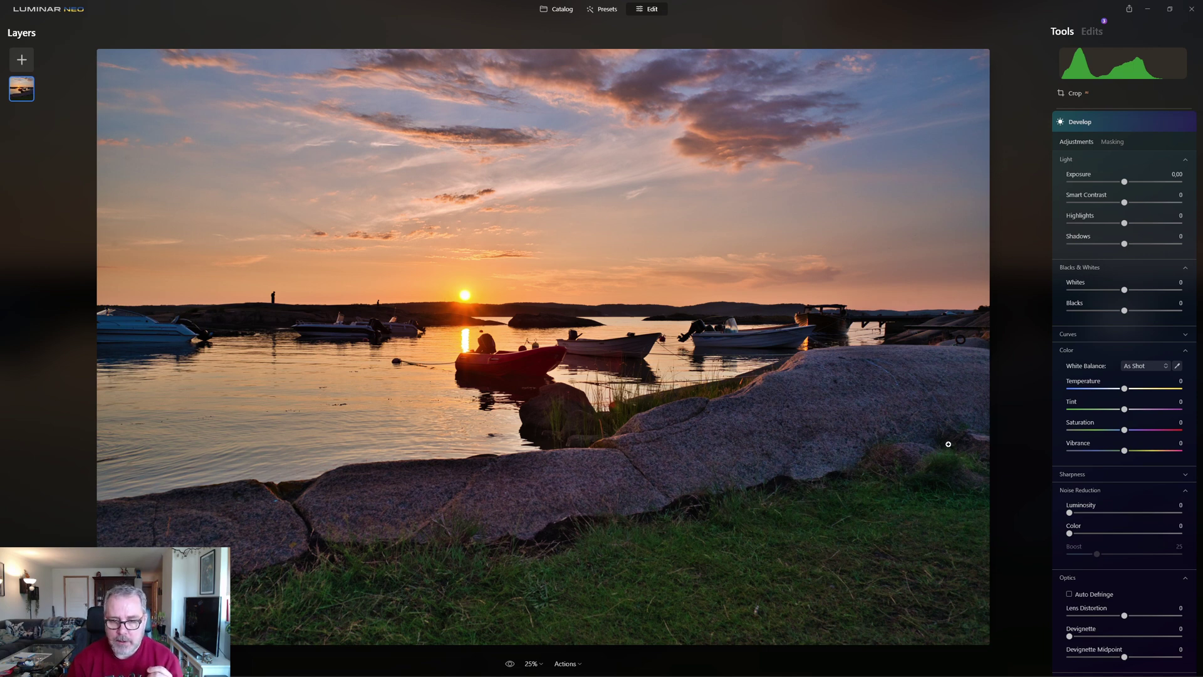
left_click_drag(1123, 181, 1115, 181)
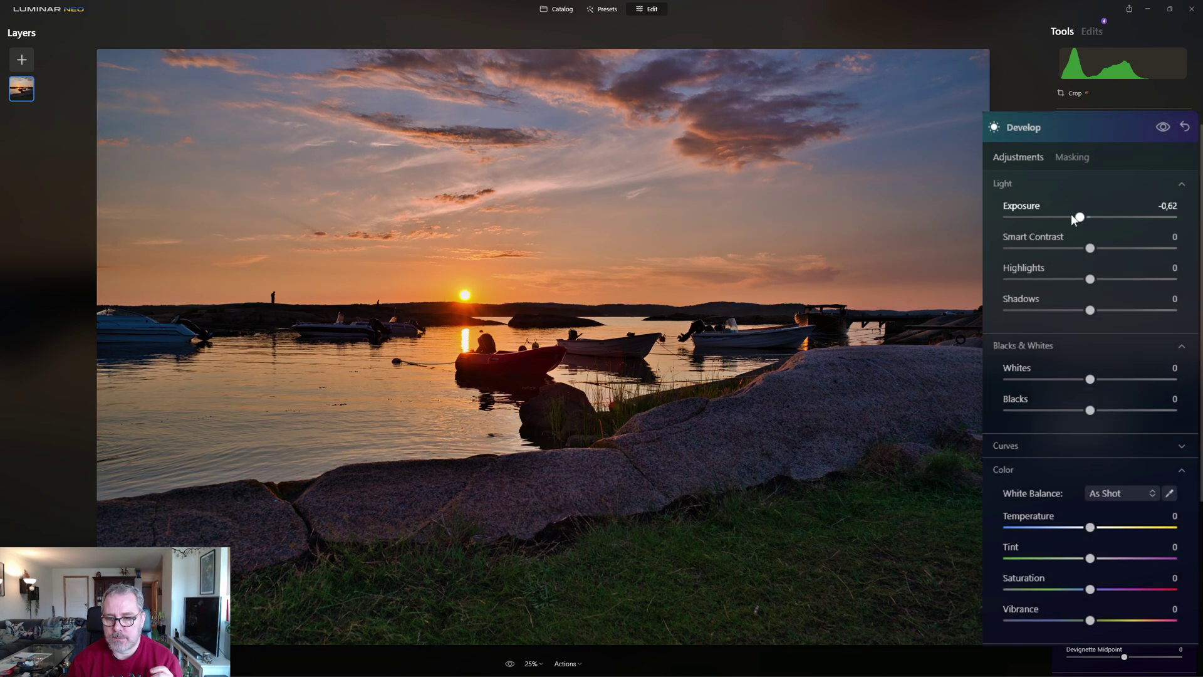
left_click_drag(1078, 217, 1075, 216)
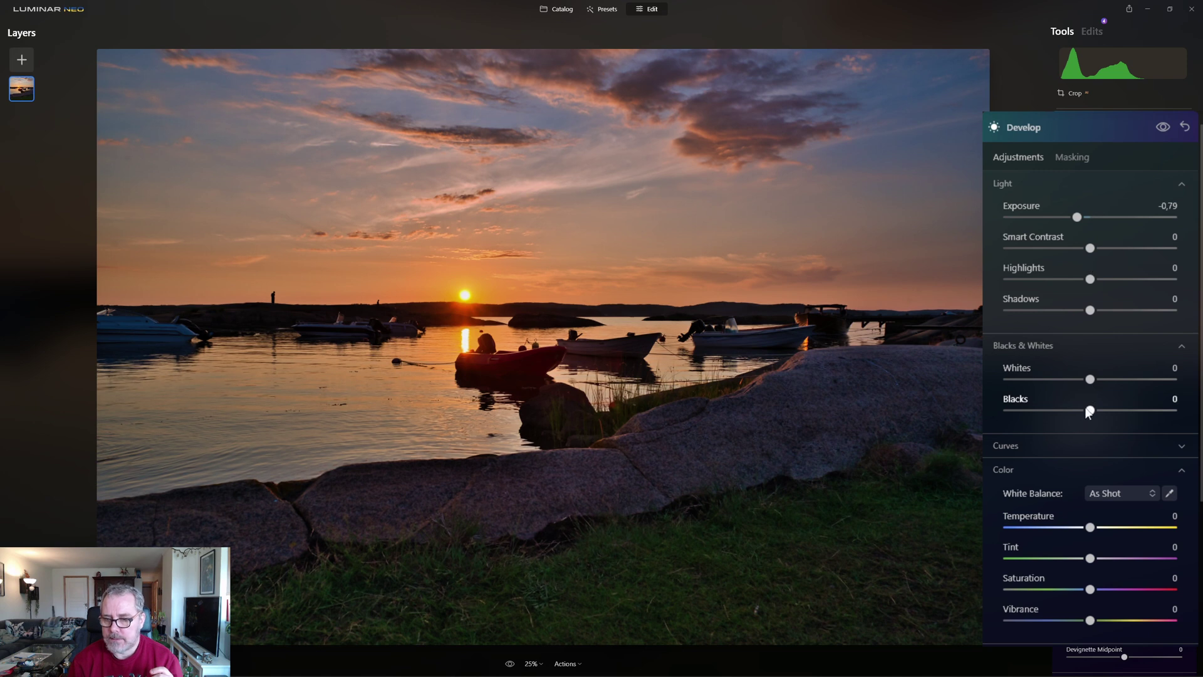
left_click_drag(1089, 411, 1082, 412)
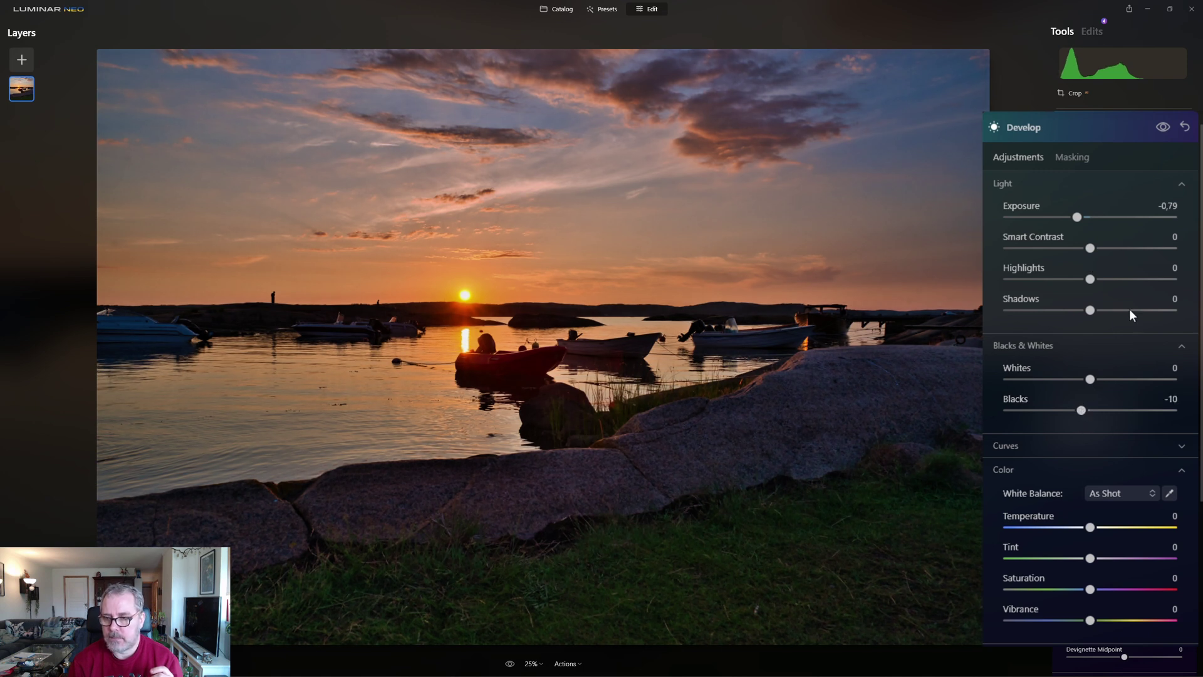
Step: Set Smart Contrast to 20 and Saturation to -8 in the same Develop adjustment
left_click_drag(1092, 248, 1107, 249)
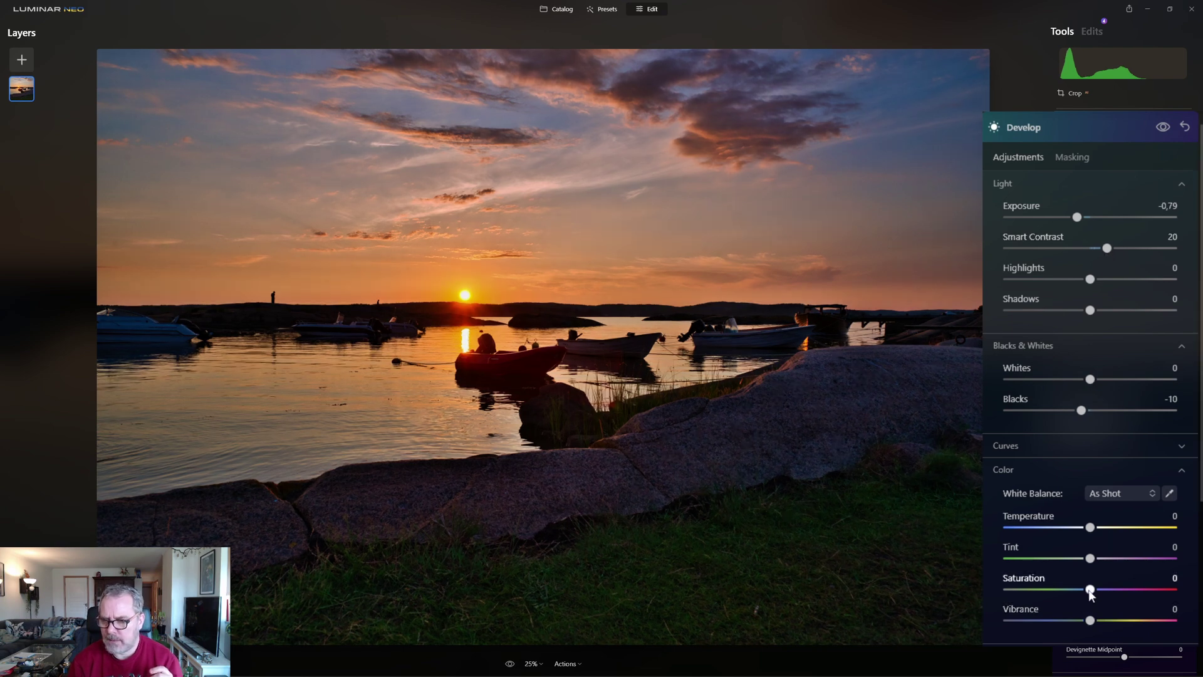
left_click_drag(1089, 591, 1084, 593)
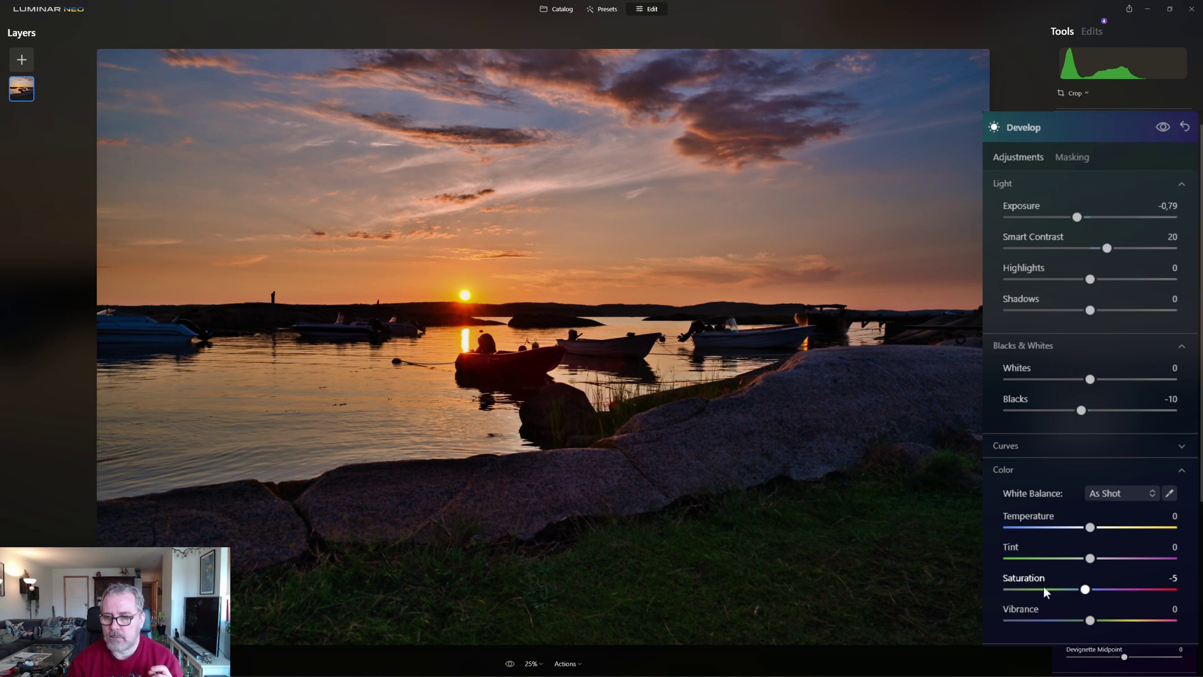
left_click_drag(1084, 594, 1082, 594)
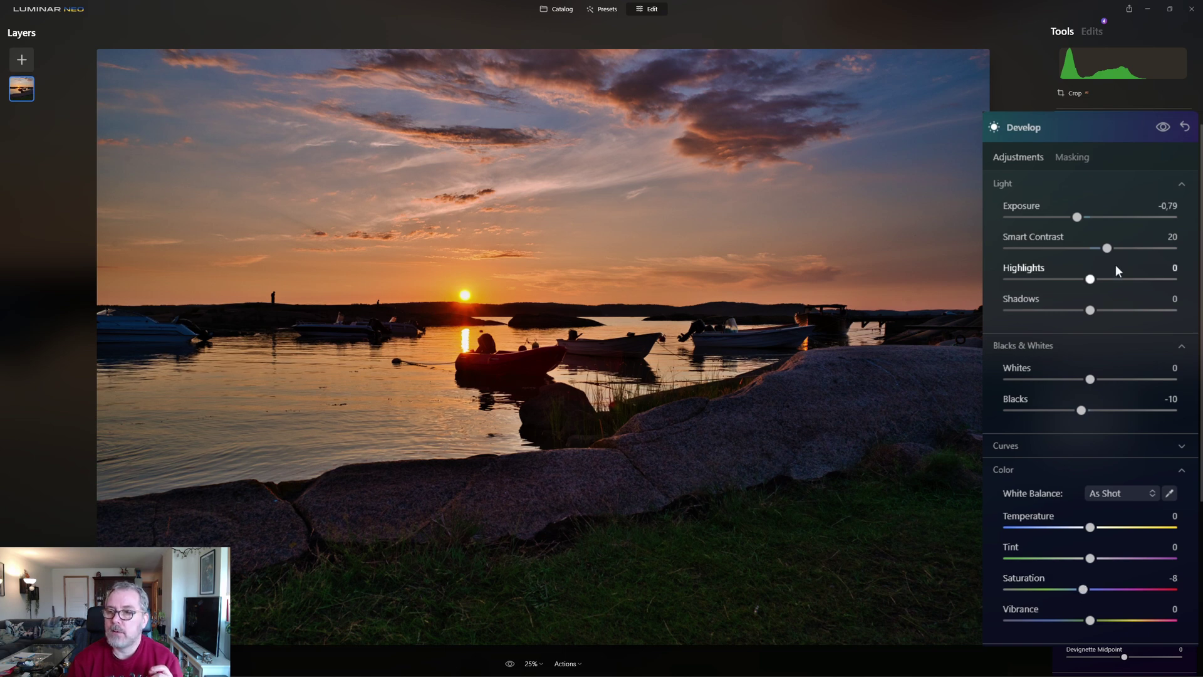
Step: Restrict the Develop adjustment to the grass with the Natural Ground AI mask, and compare the photo with and without it
left_click(1072, 157)
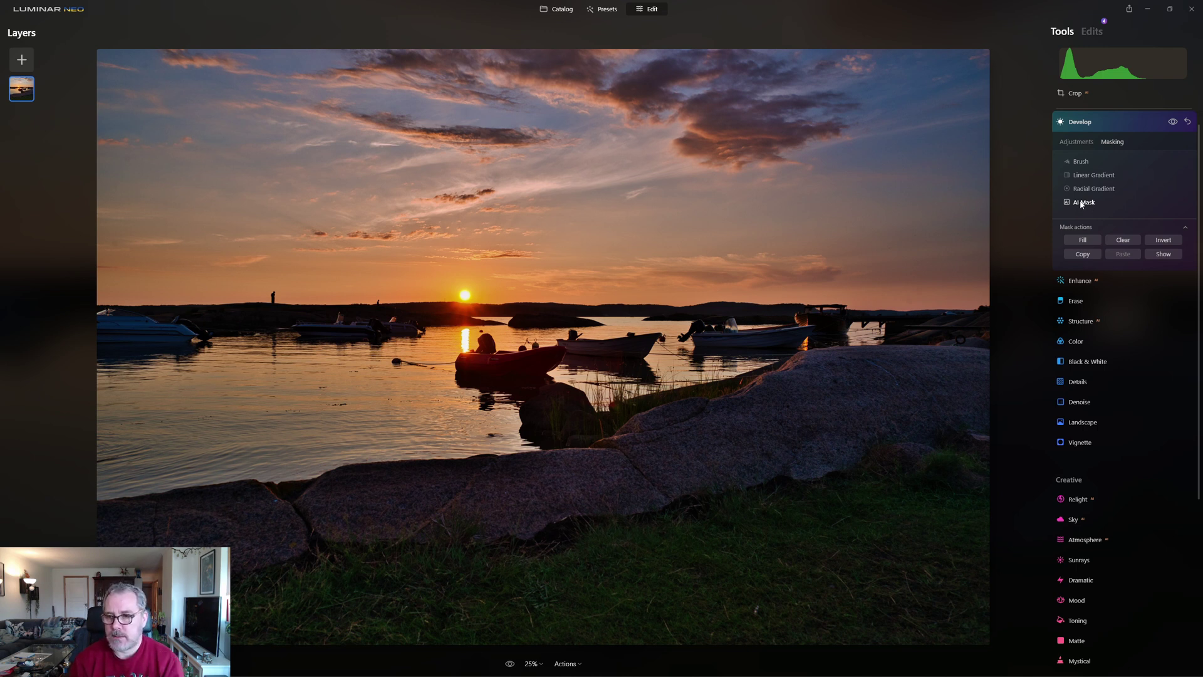
left_click(1080, 202)
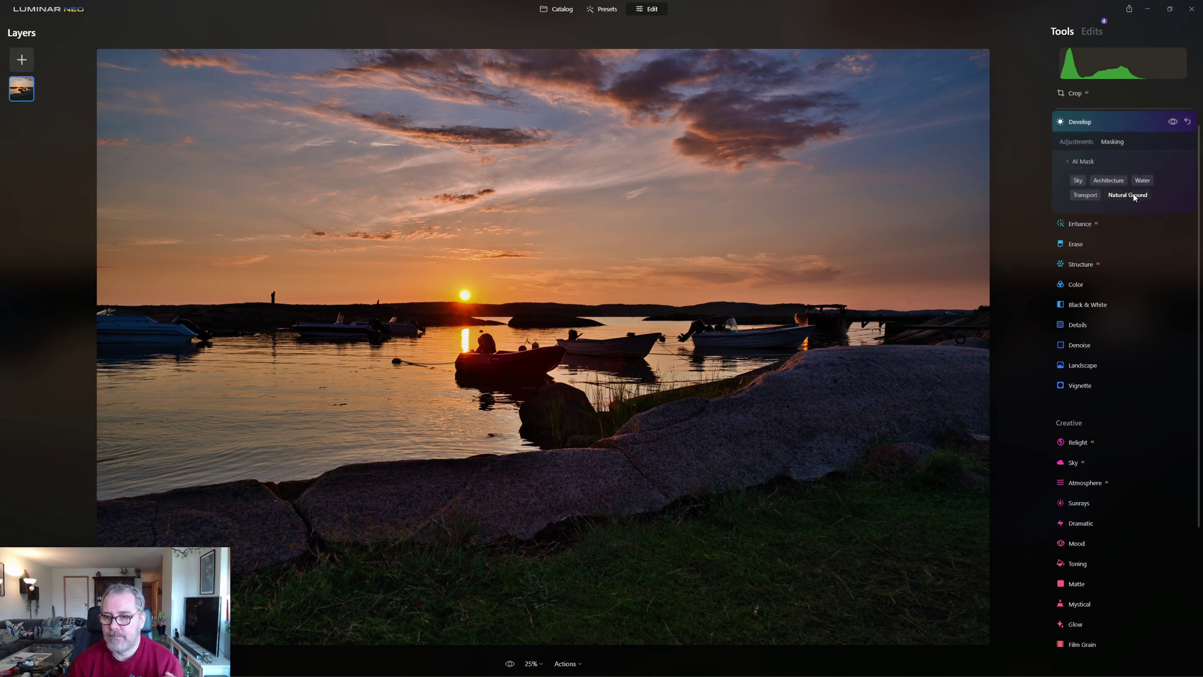
left_click(1128, 195)
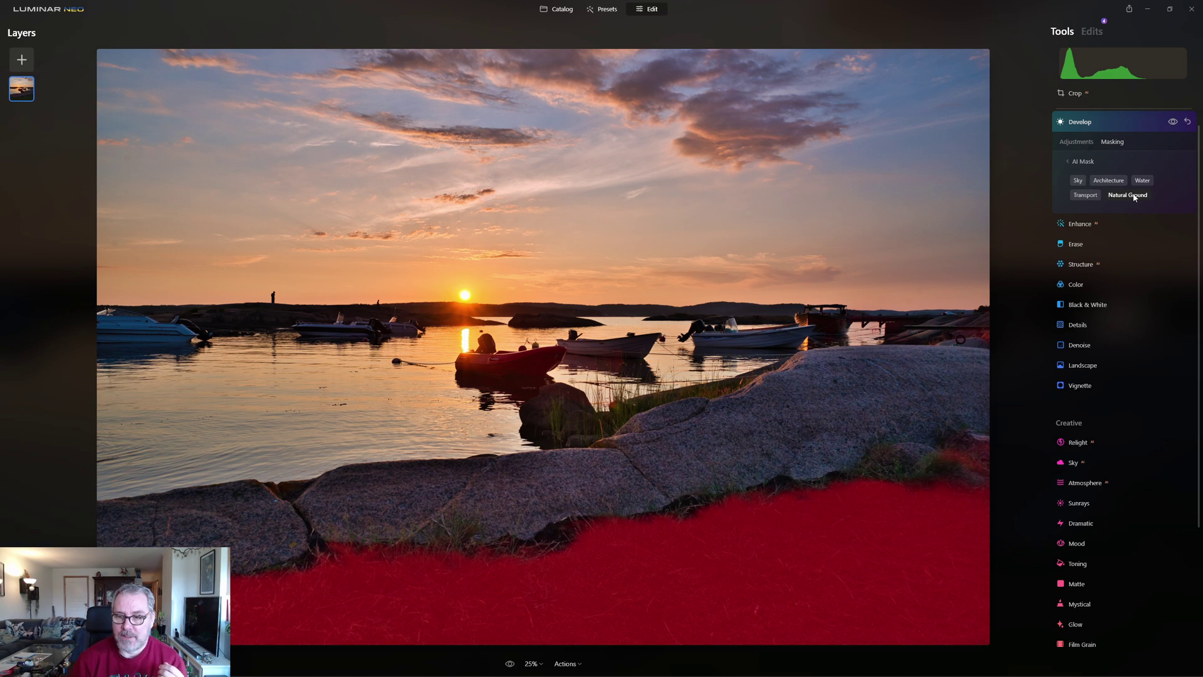
left_click(1076, 143)
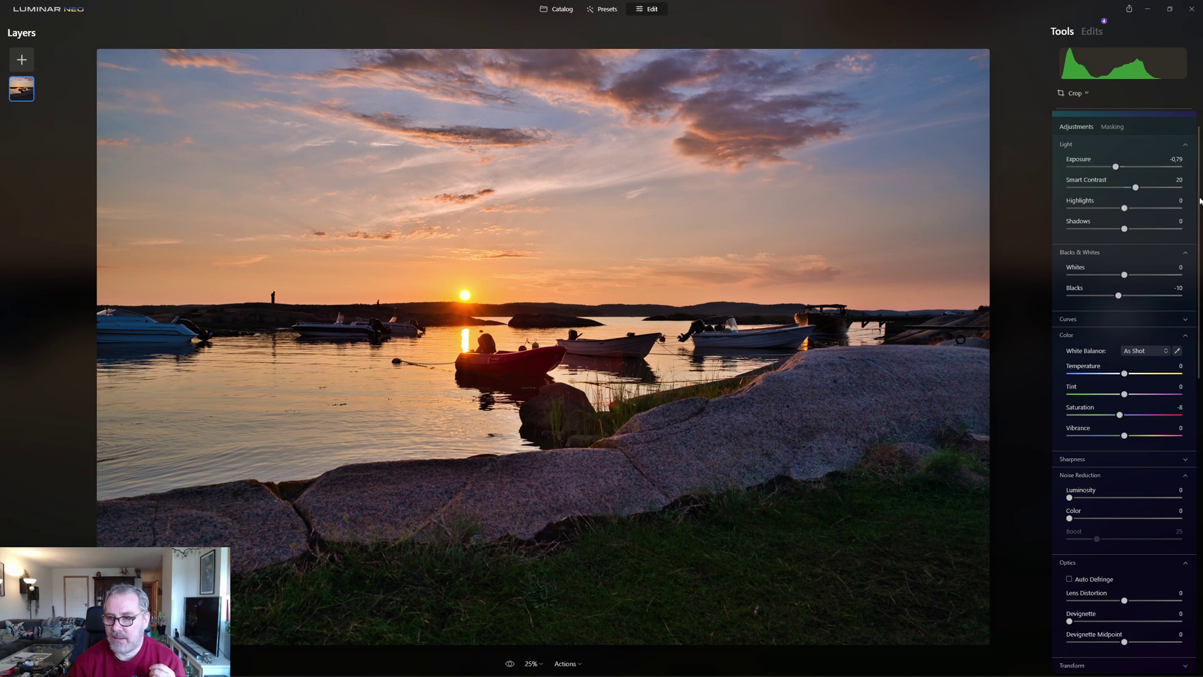
left_click_drag(1199, 199, 1200, 155)
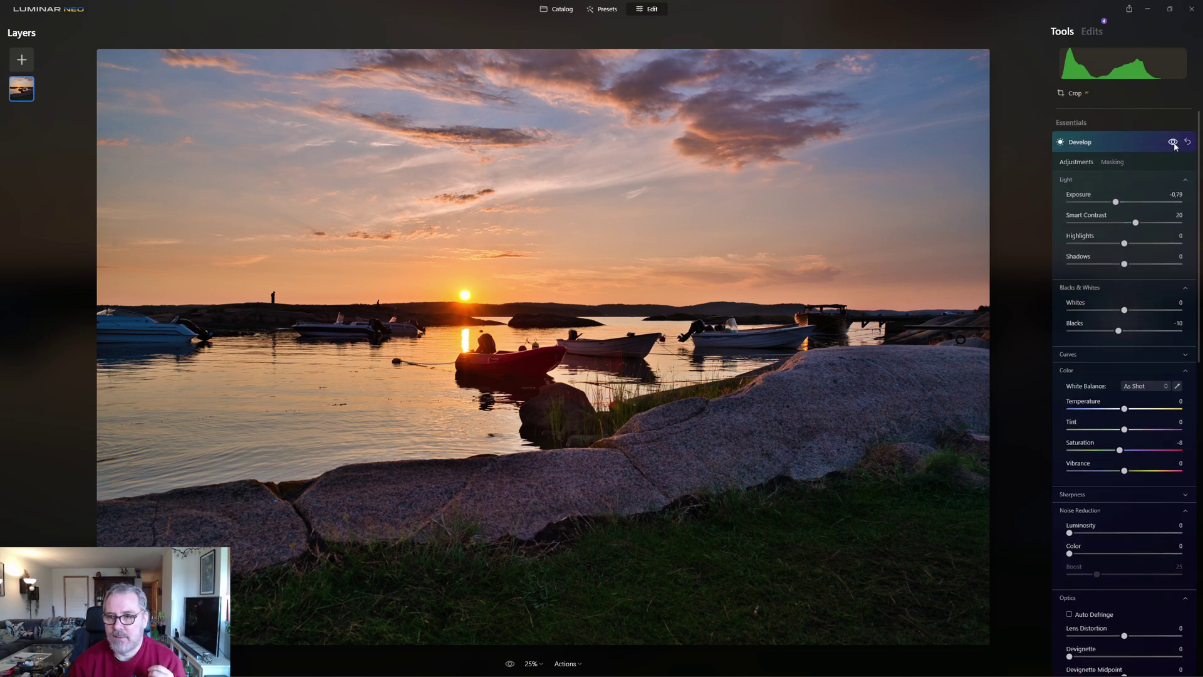
left_click(1173, 144)
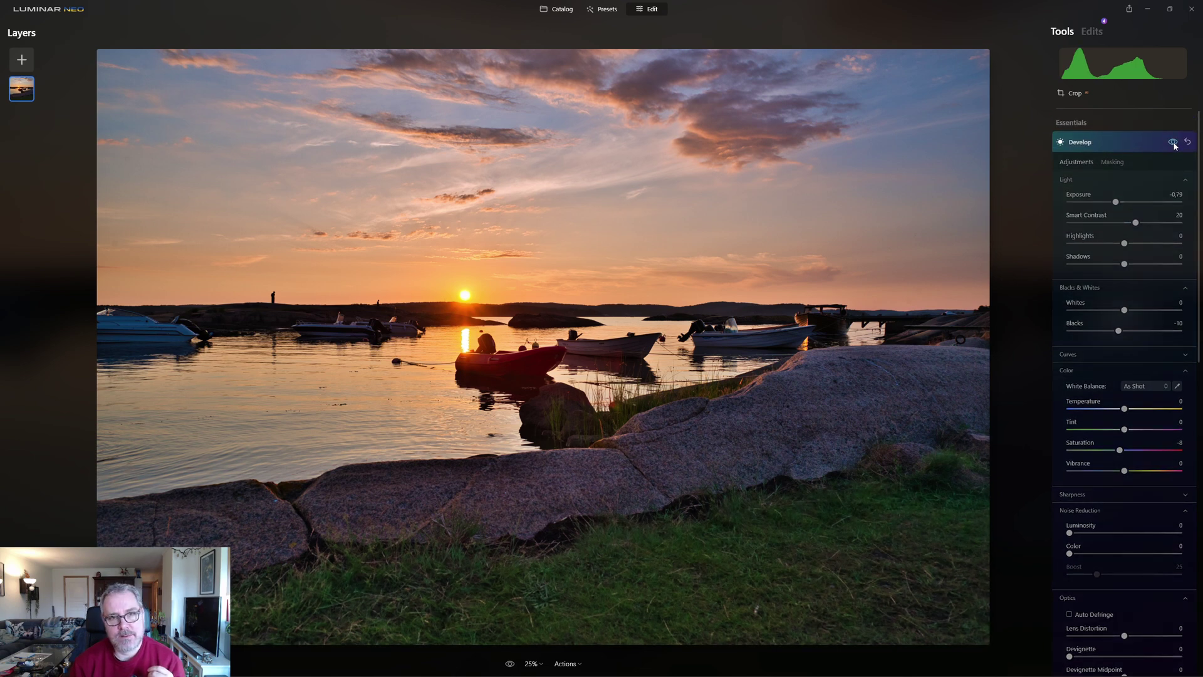
left_click(1173, 144)
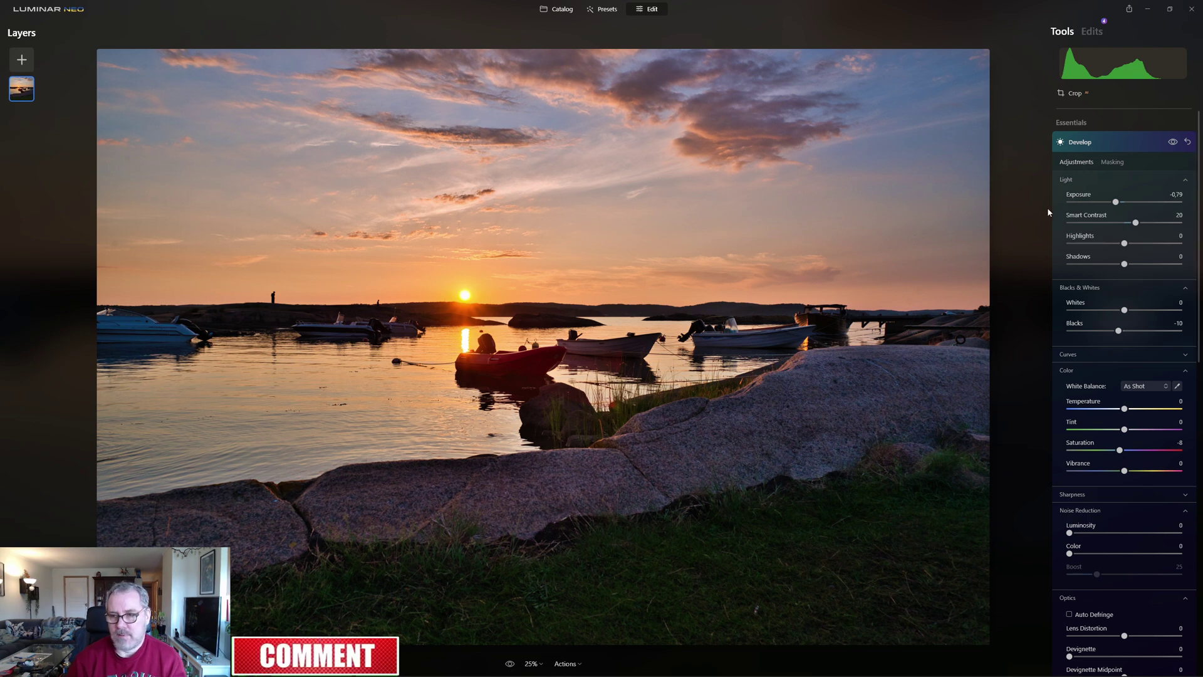
Step: Start another Develop adjustment on the harbour photo with Shadows at 9 and Exposure at 0,19
left_click(1104, 143)
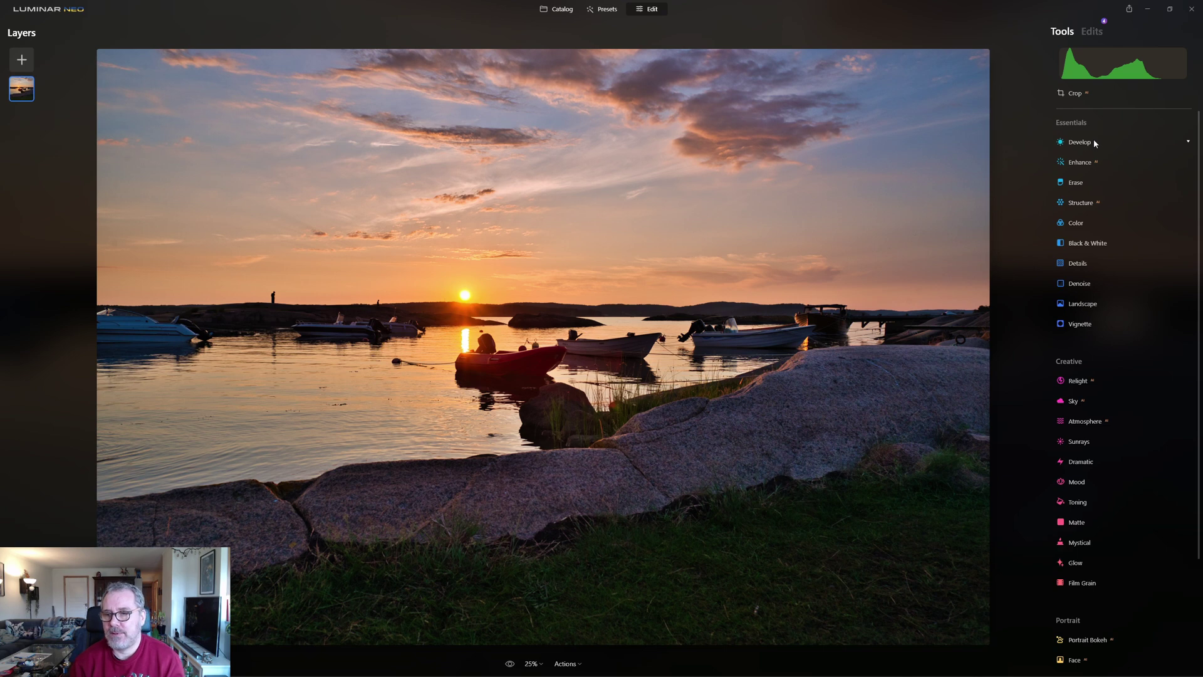
left_click(1080, 143)
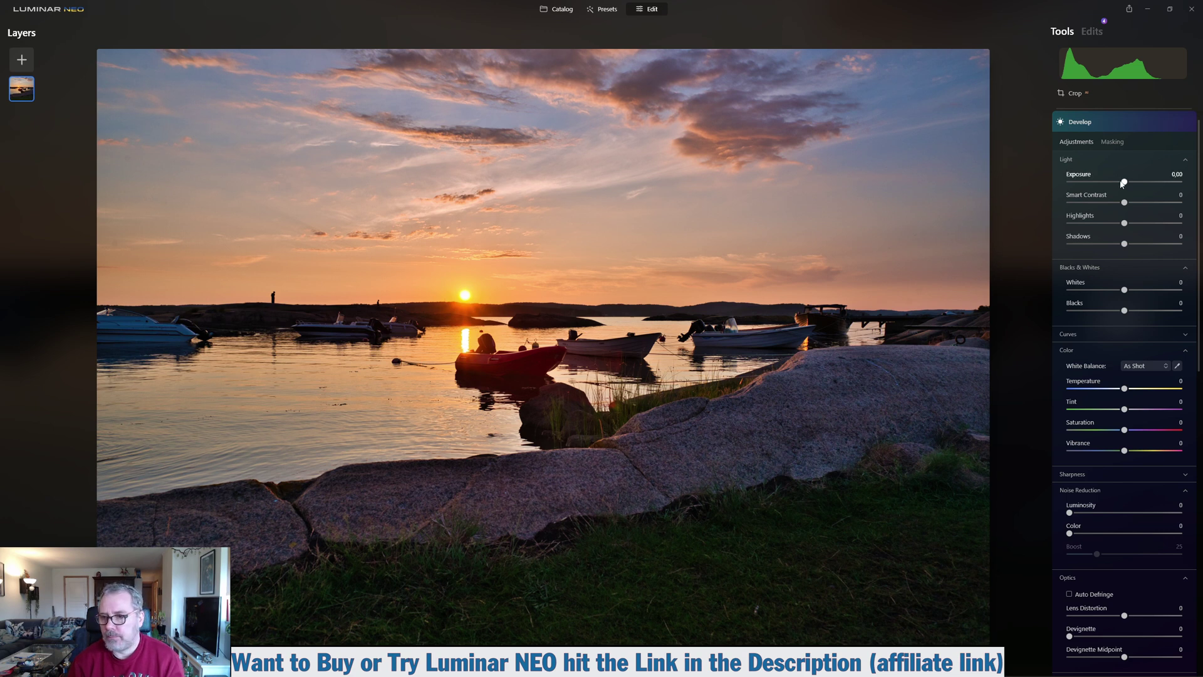
left_click(1126, 243)
left_click_drag(1129, 244, 1127, 244)
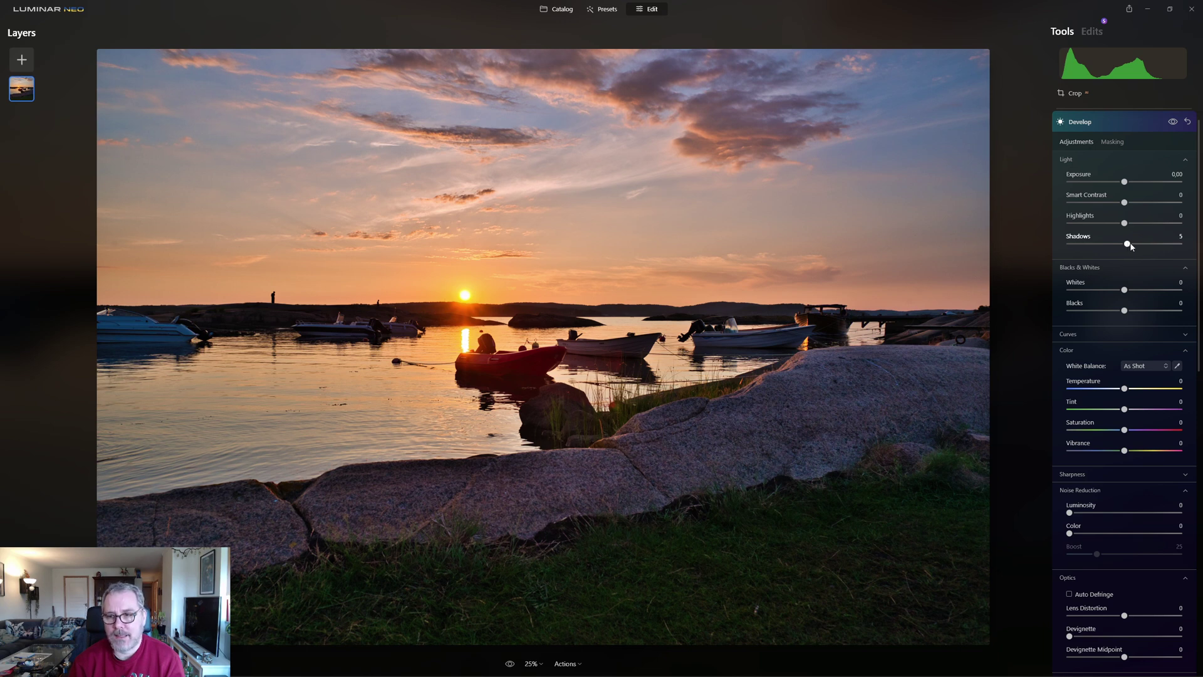
left_click_drag(1130, 244, 1133, 244)
left_click(1125, 182)
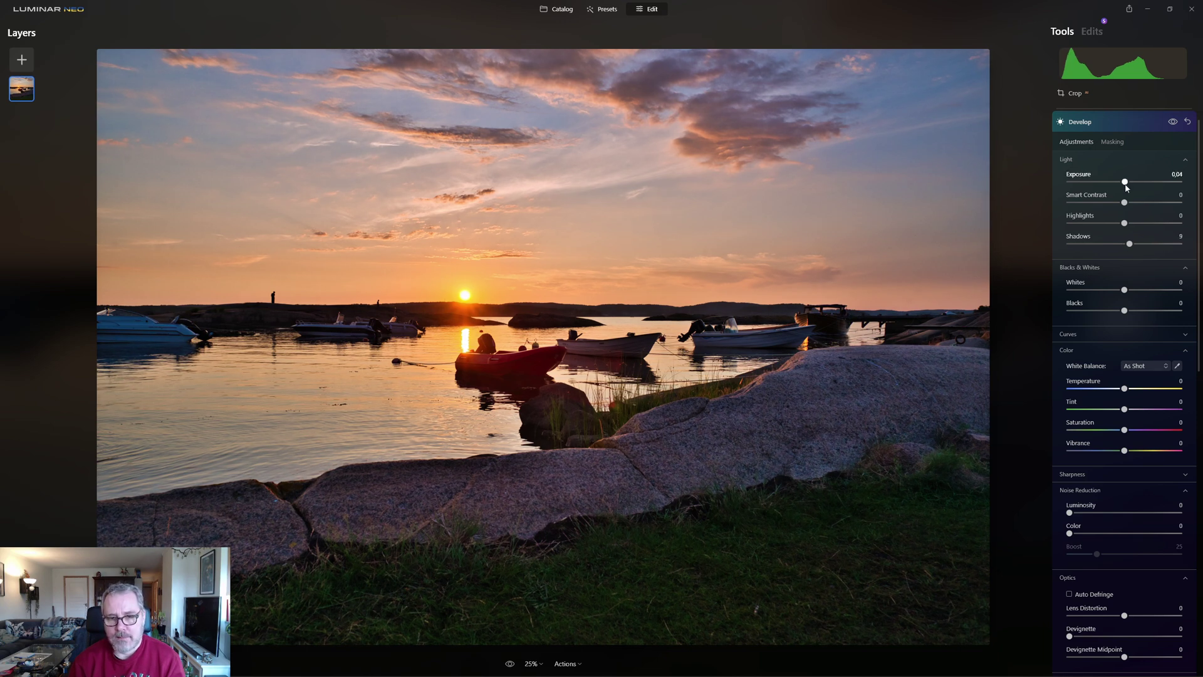
left_click(1171, 123)
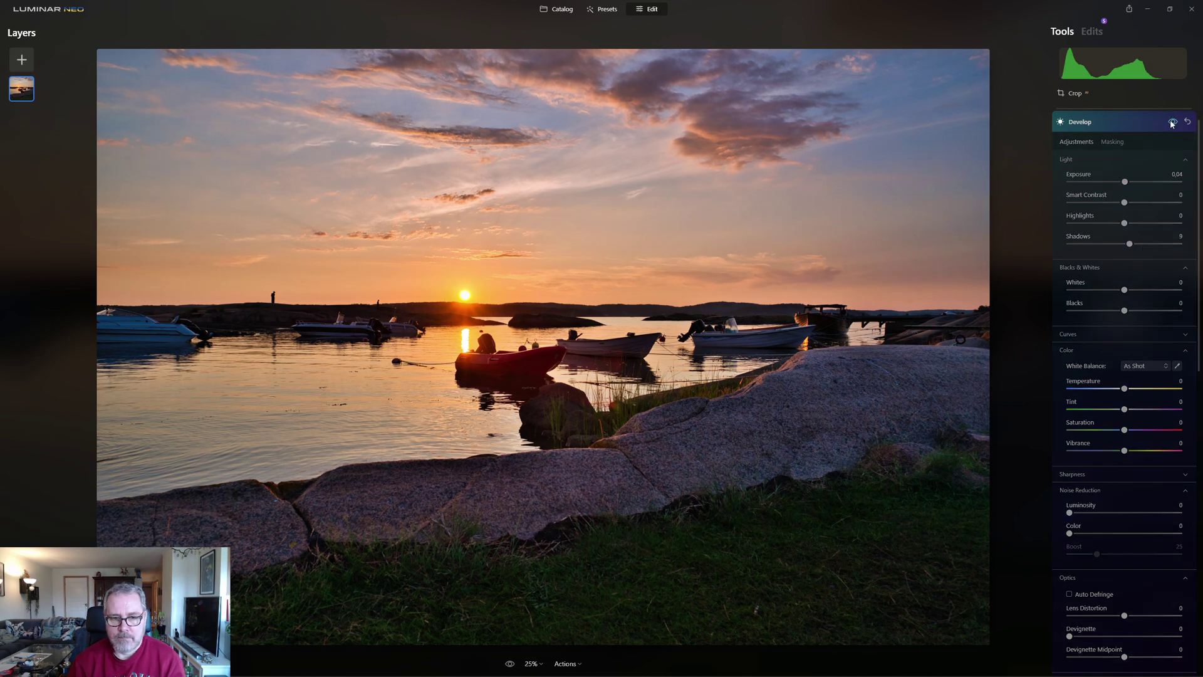
left_click(1171, 124)
left_click(1127, 182)
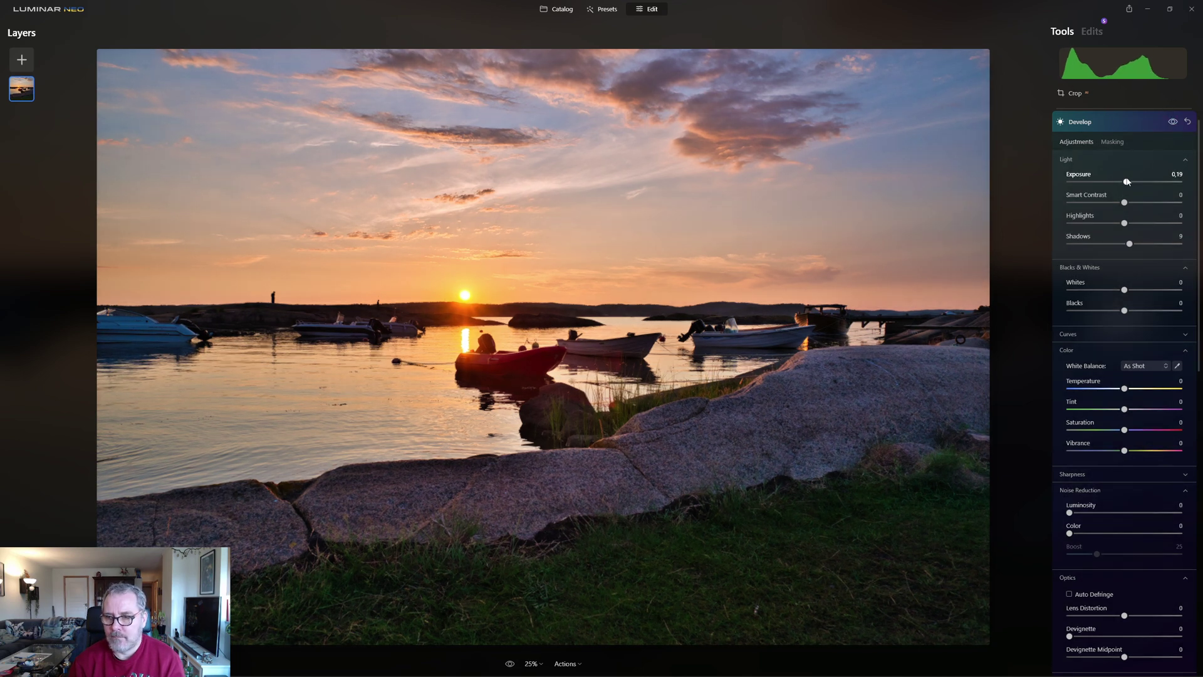
Step: Restrict the Develop adjustment to the sea with the Water AI mask, and compare the photo with and without it
left_click(1110, 142)
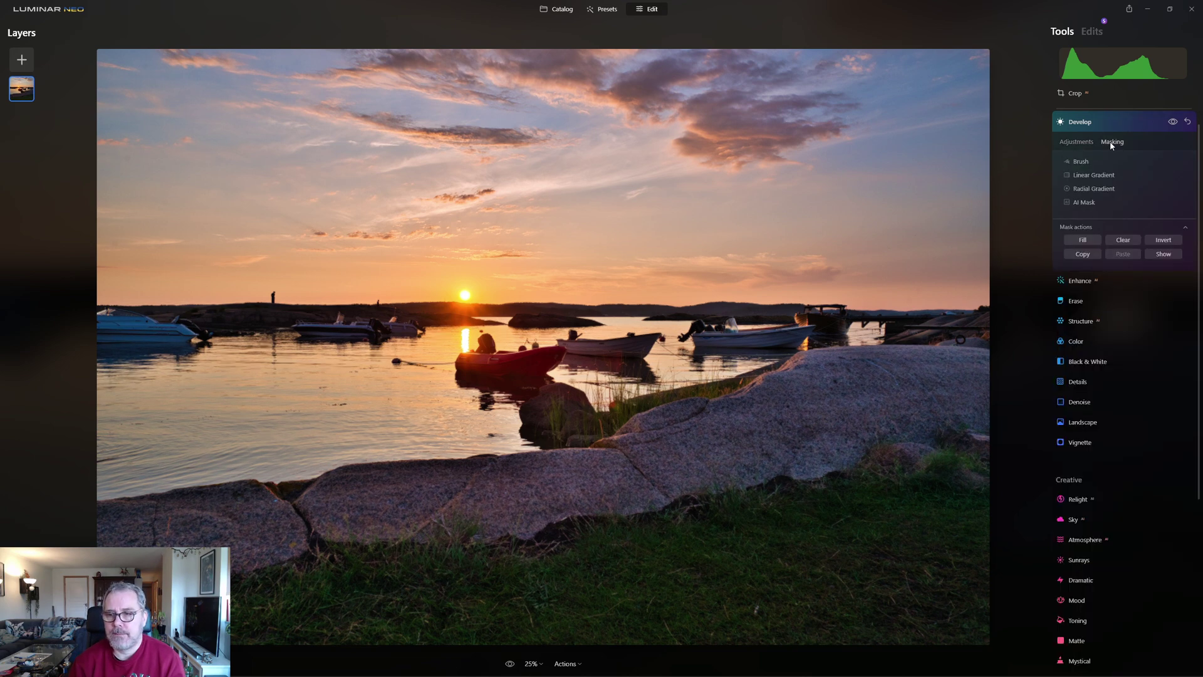
left_click(1090, 202)
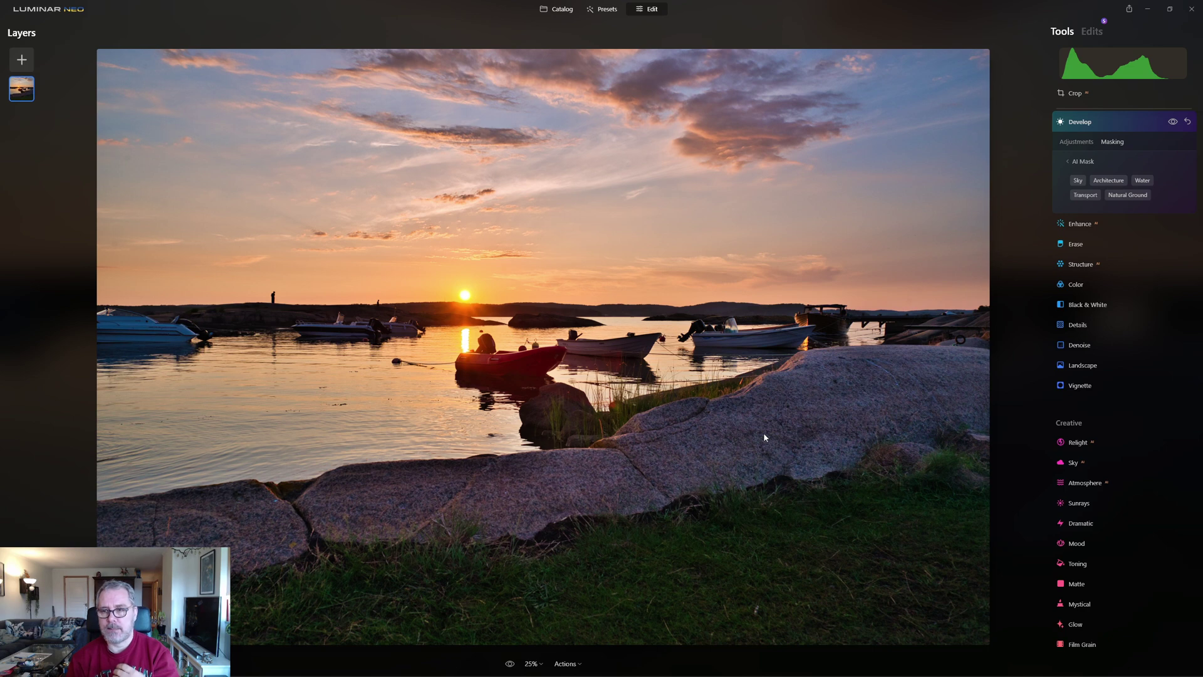
left_click(1141, 180)
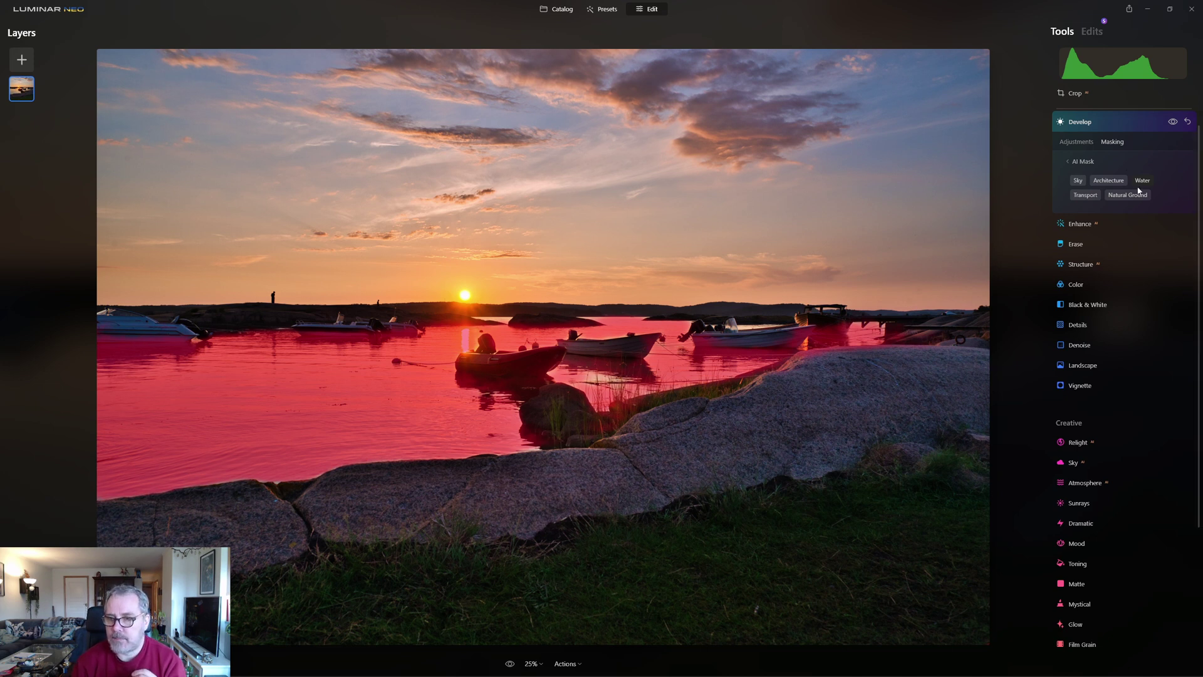
left_click(1079, 143)
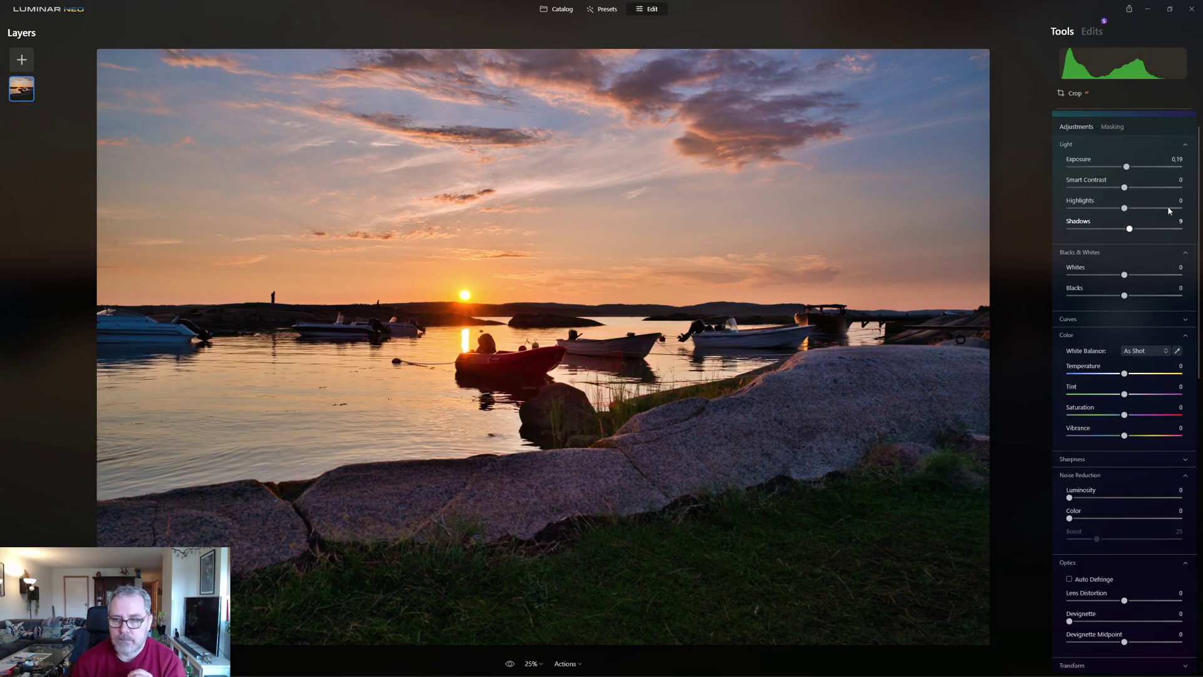
scroll(1169, 188, "up", 1)
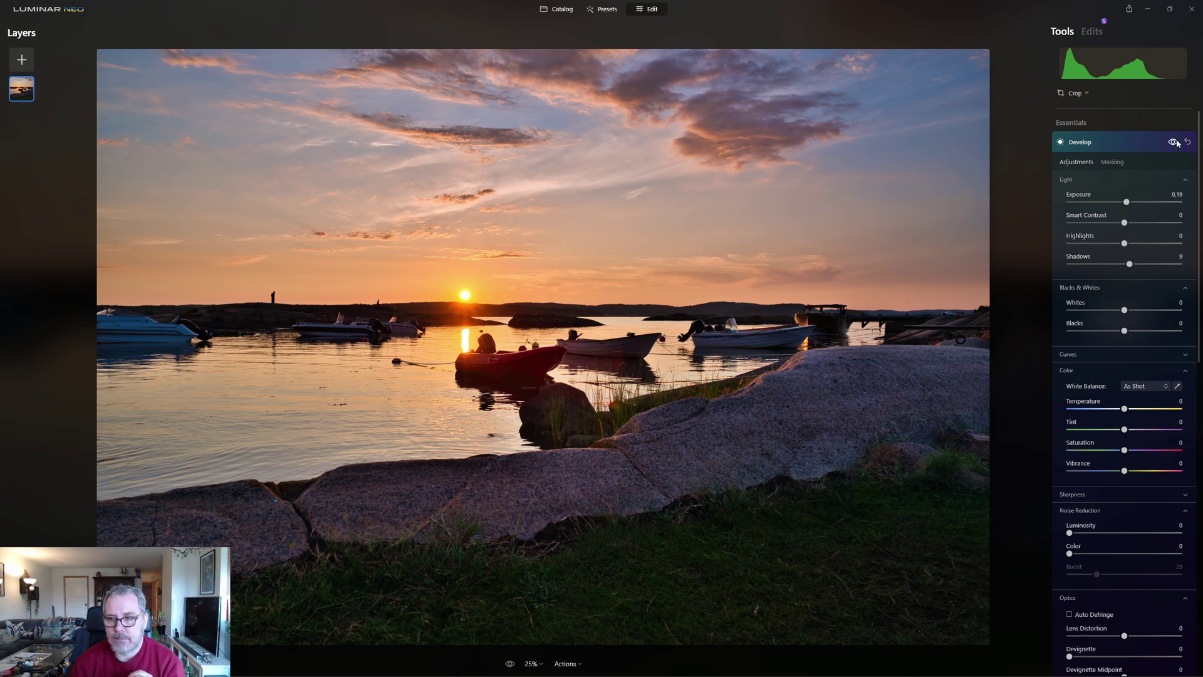
left_click(1173, 142)
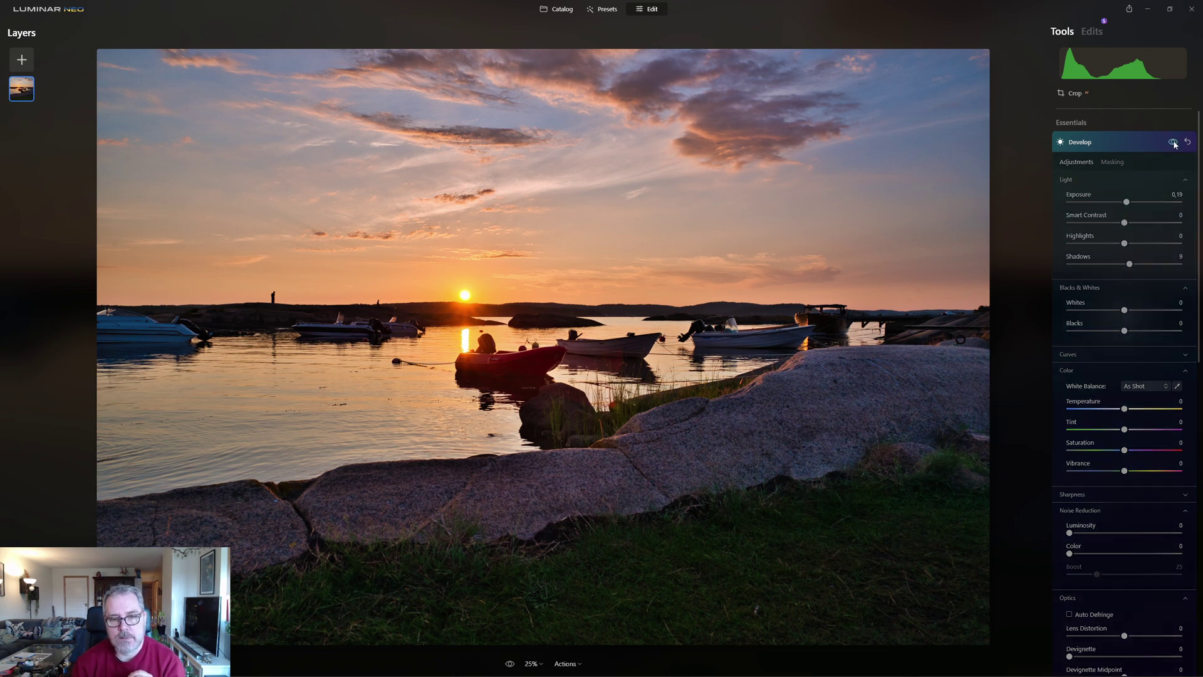
left_click(1174, 142)
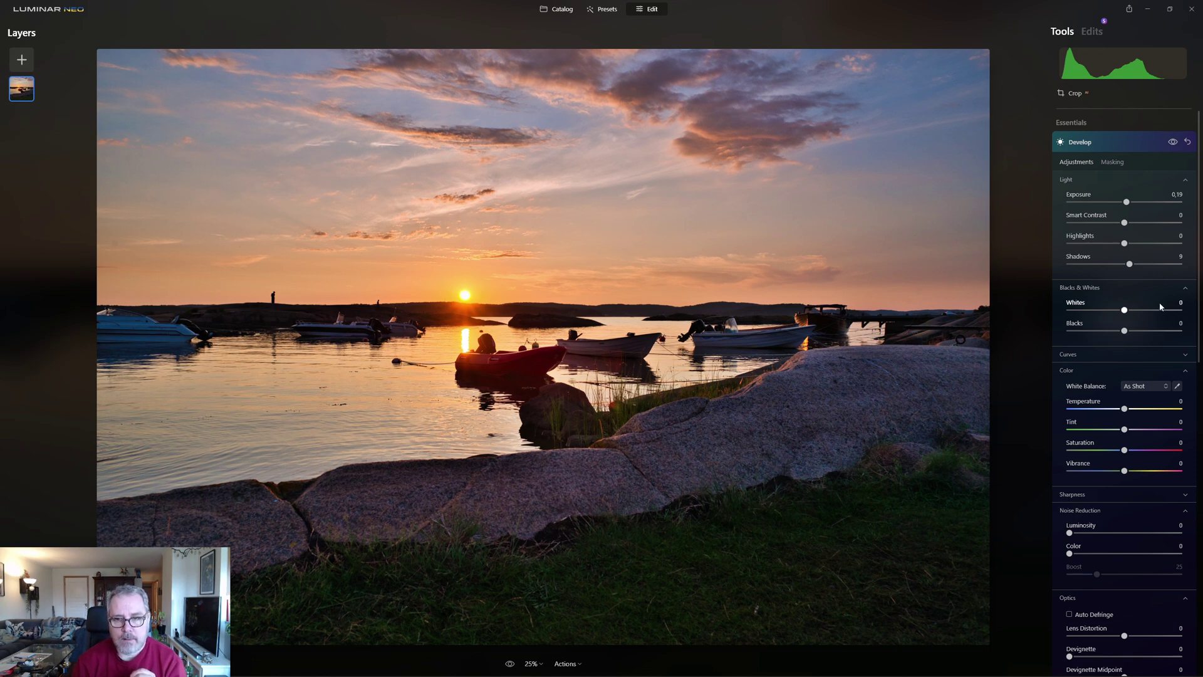
left_click(1125, 146)
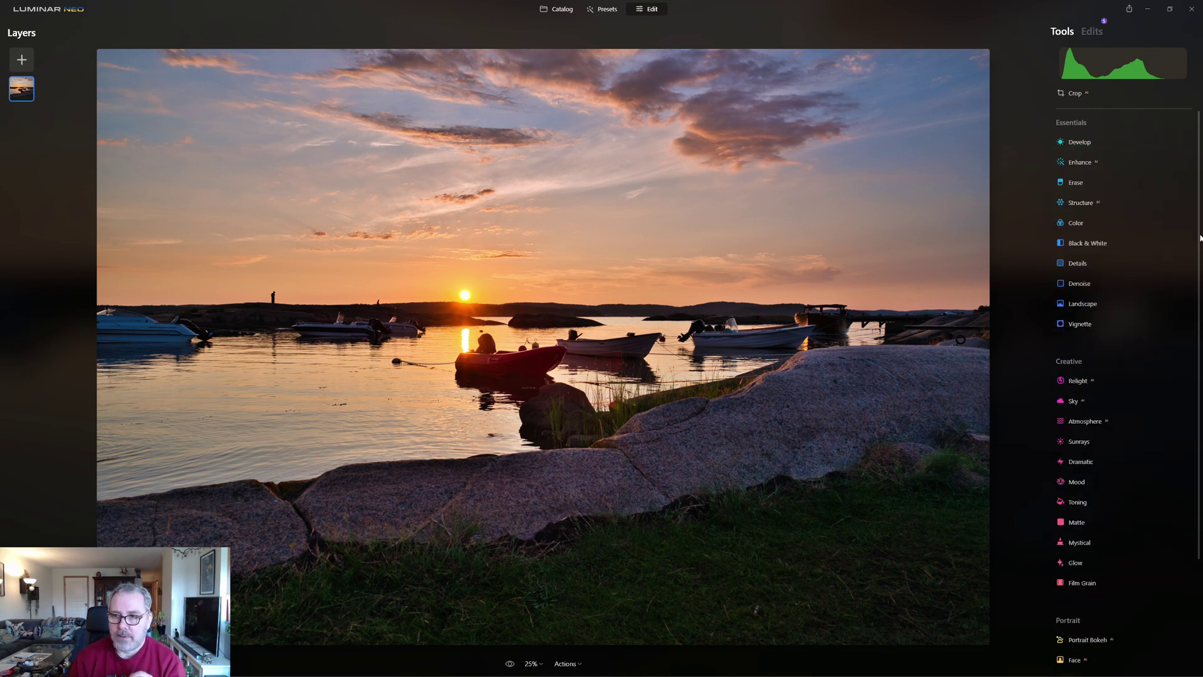
Step: Open the portrait of the bearded man by the river from the Demo folder for editing
left_click(557, 10)
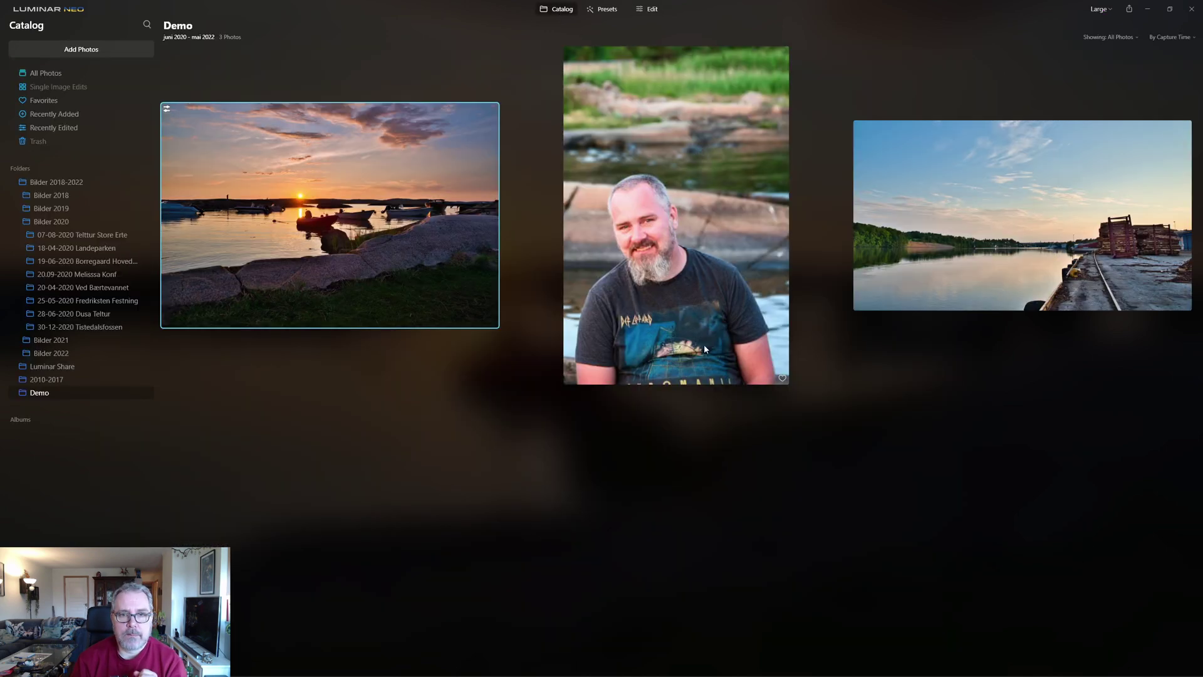
left_click(704, 247)
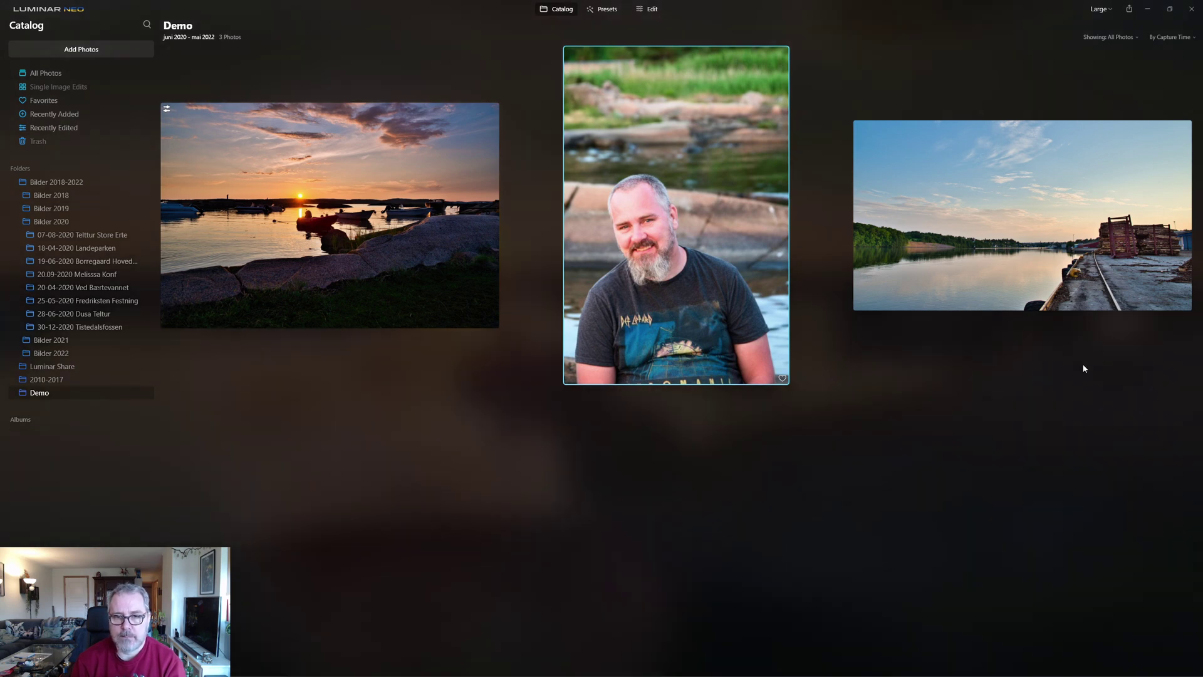
key("Return")
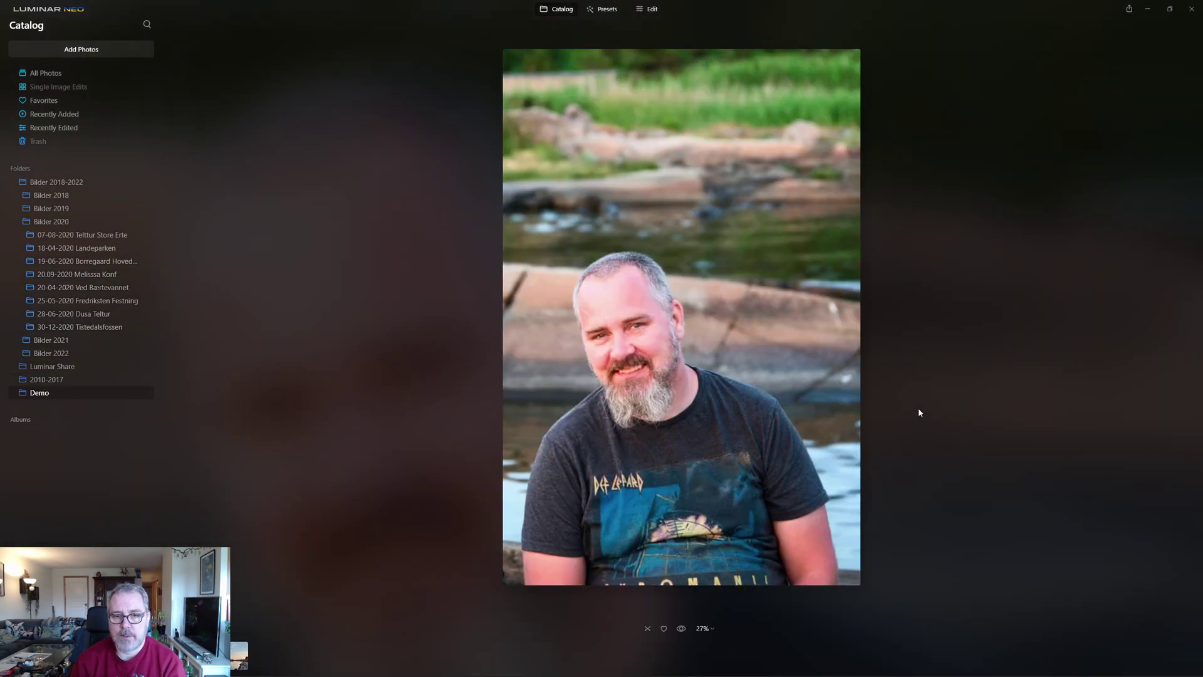
left_click(650, 10)
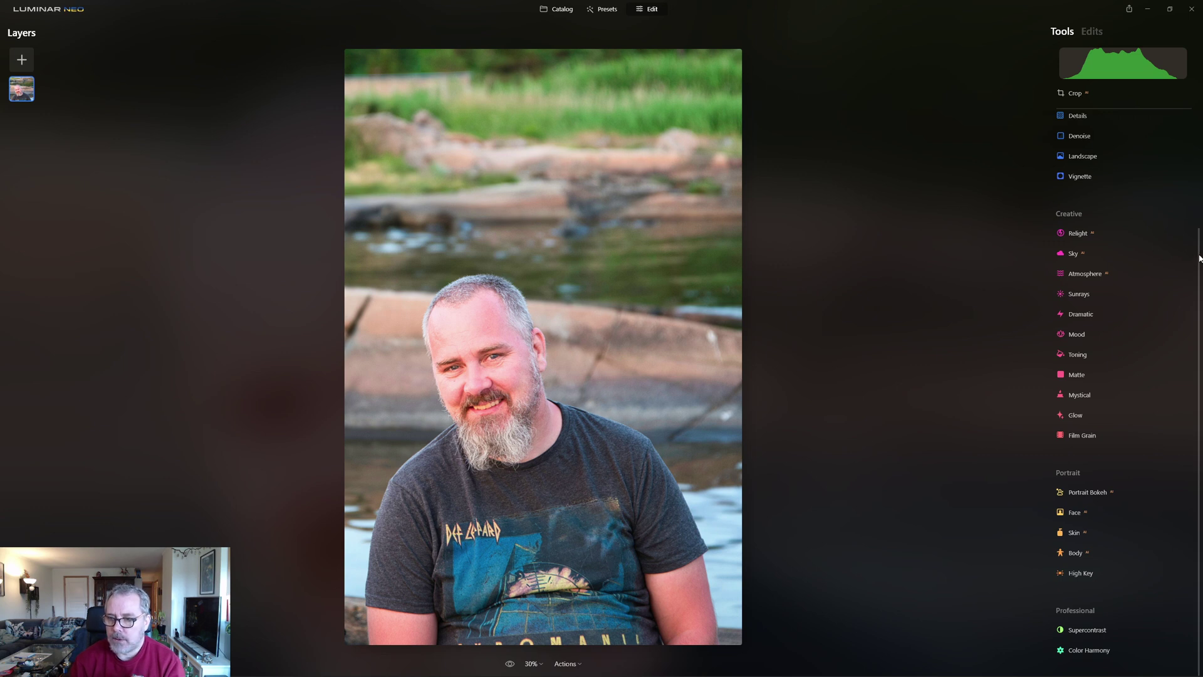
scroll(1199, 259, "up", 3)
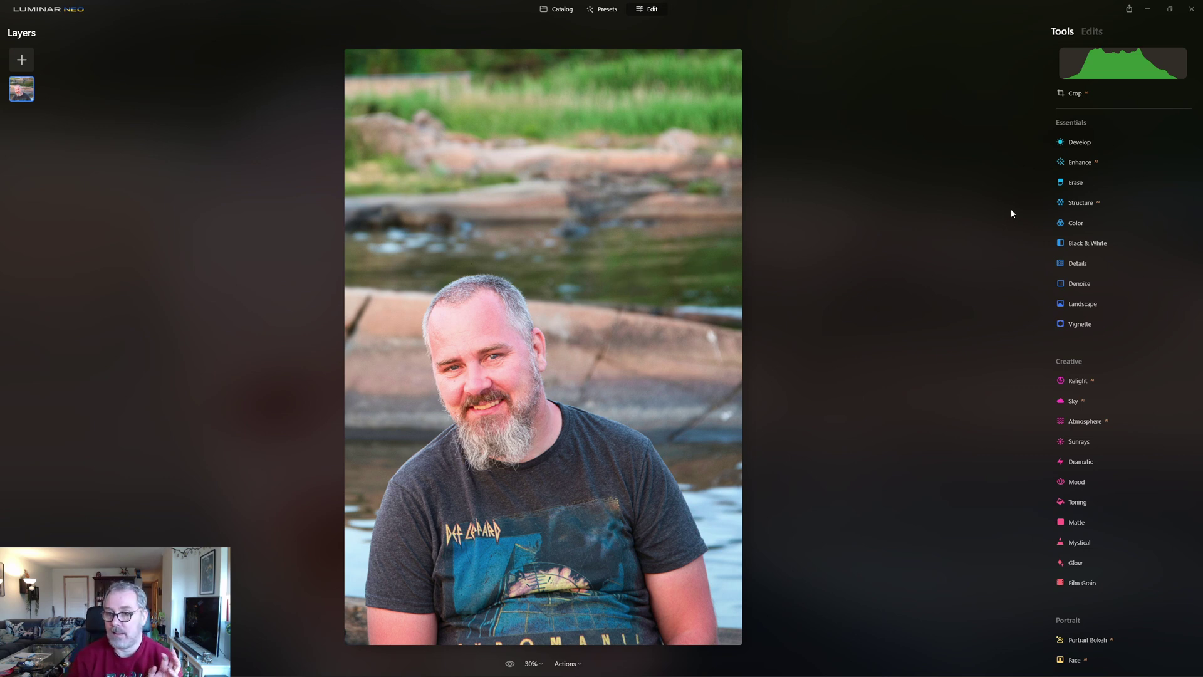
Step: Apply a Develop adjustment to the portrait with Exposure at -1,00, Smart Contrast at 20 and Blacks at -13
left_click(1081, 142)
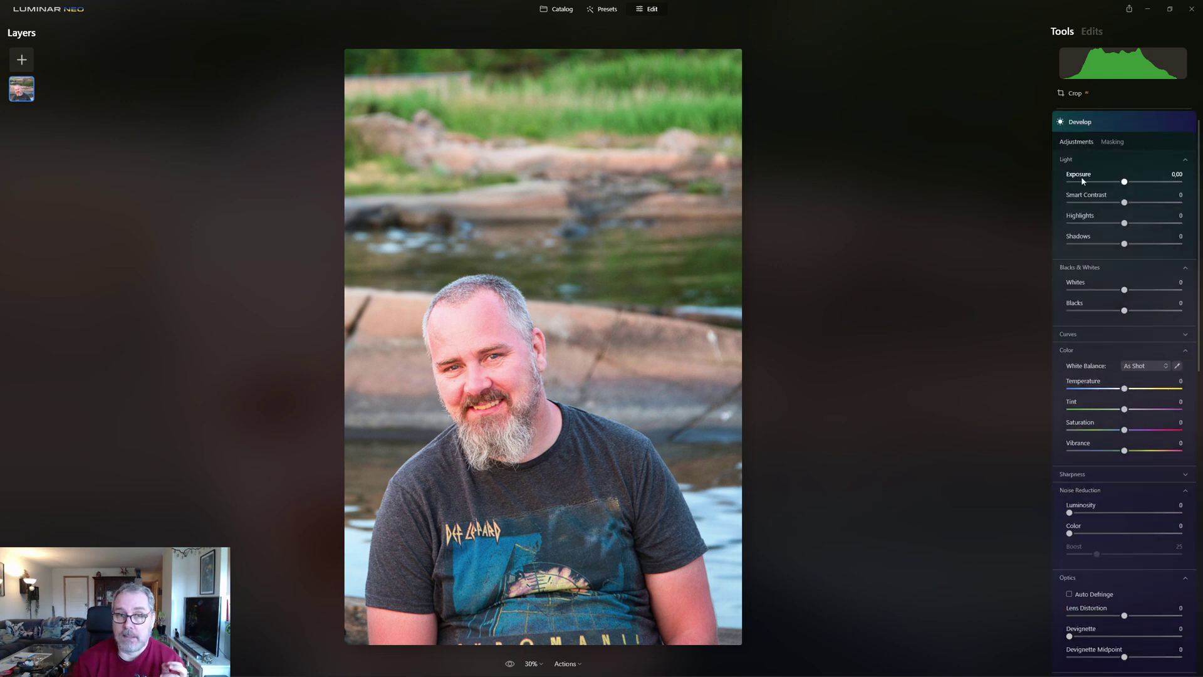
left_click(1114, 181)
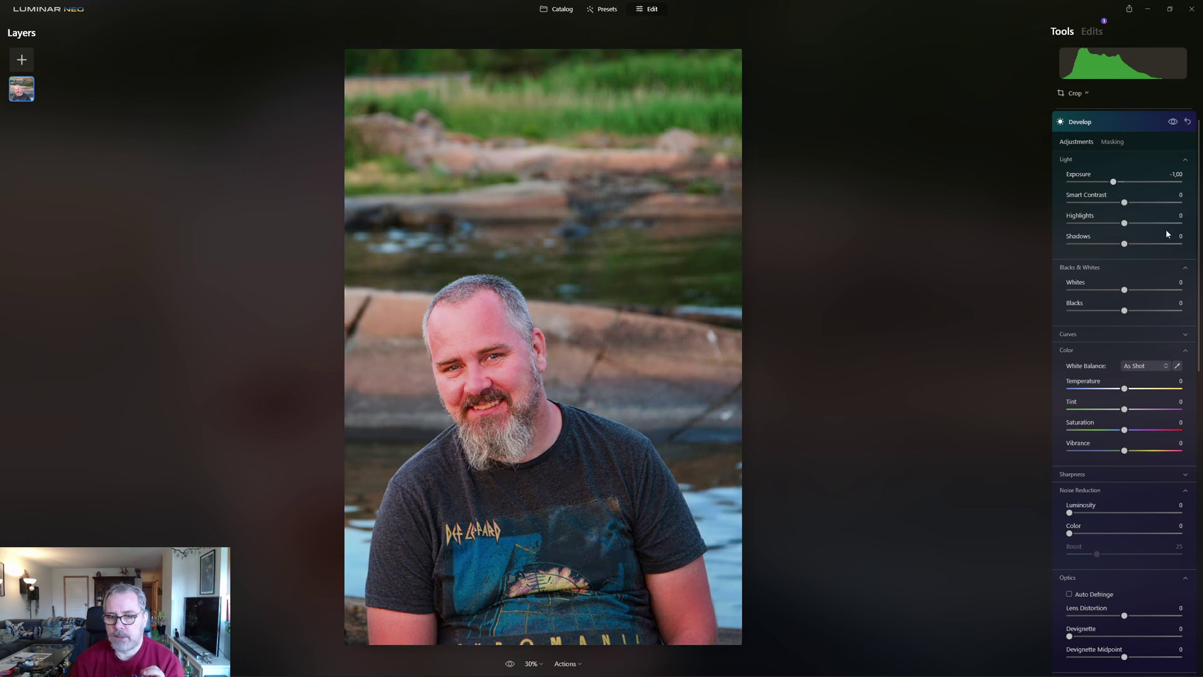
left_click(1135, 202)
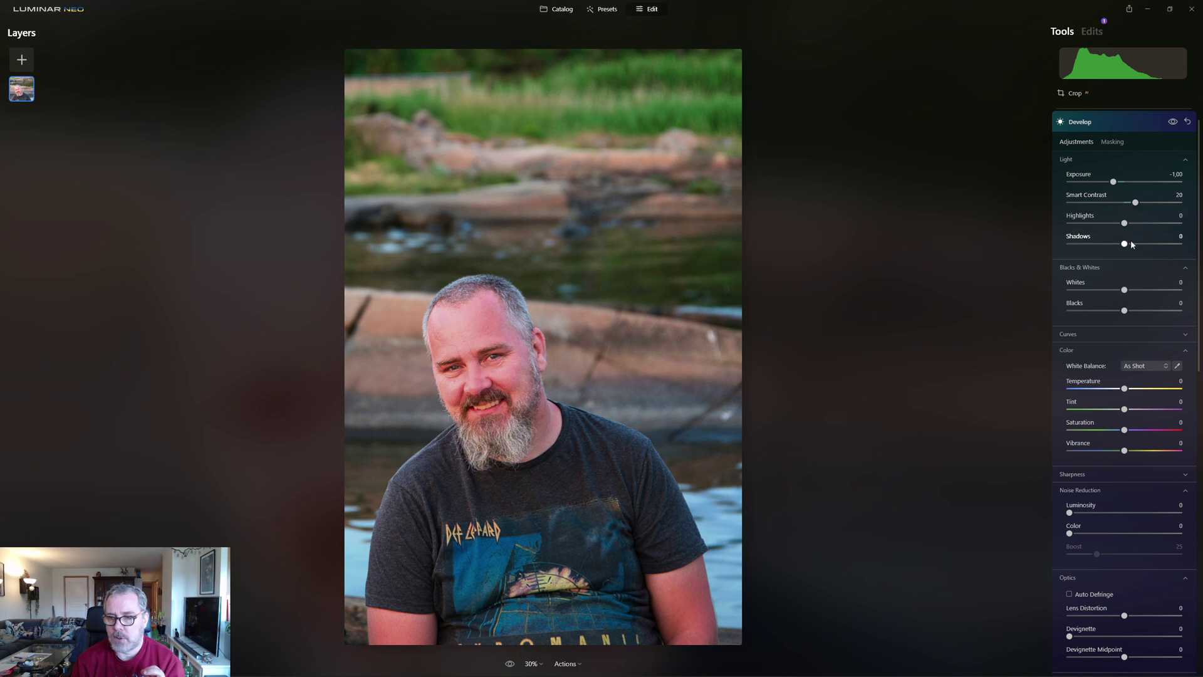
left_click(1117, 311)
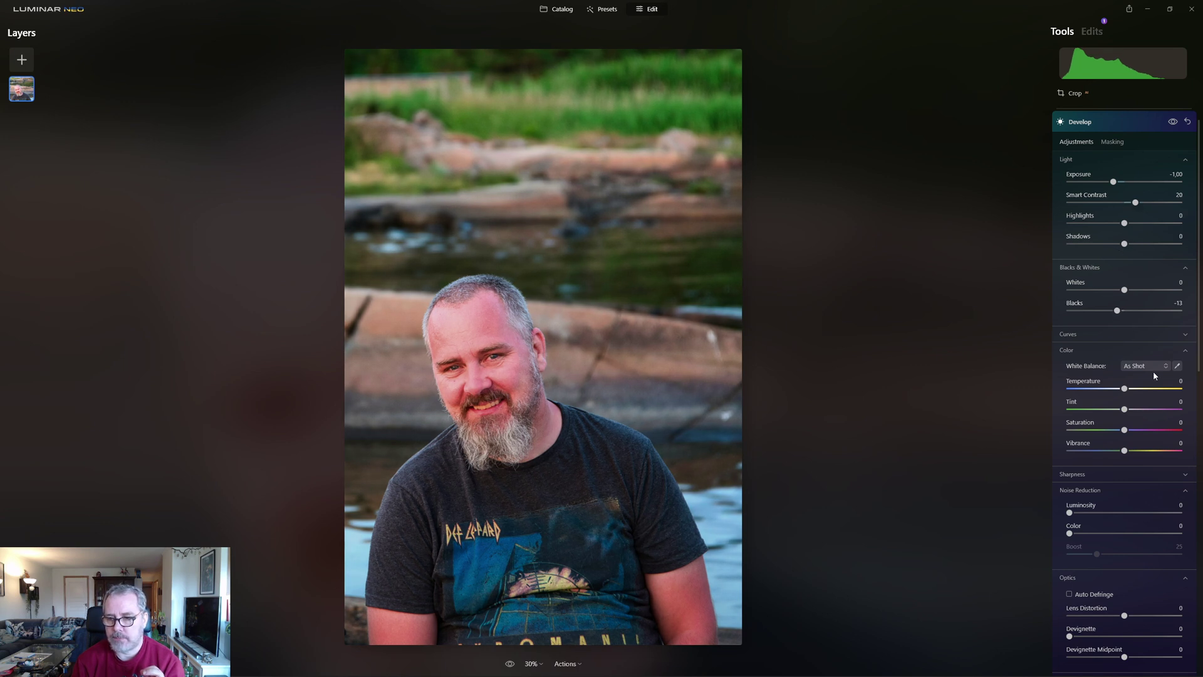
Step: Restrict the portrait's Develop adjustment to the river behind the man with the Water AI mask
left_click(1110, 141)
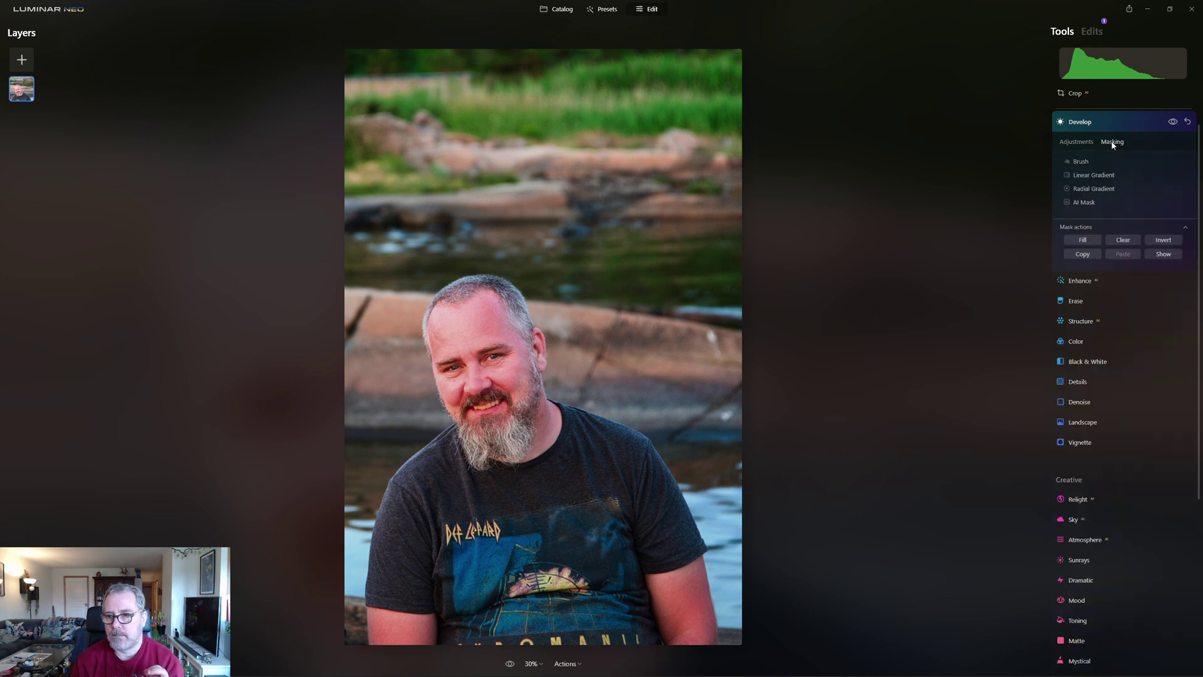
left_click(1084, 202)
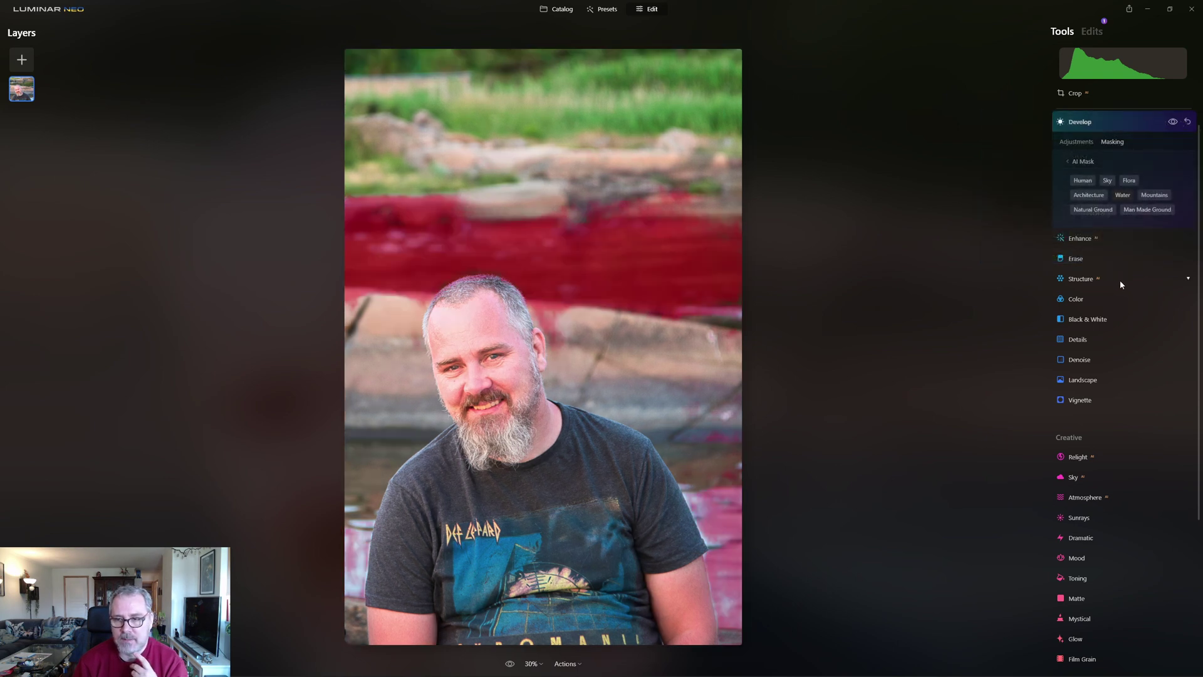
left_click(1075, 143)
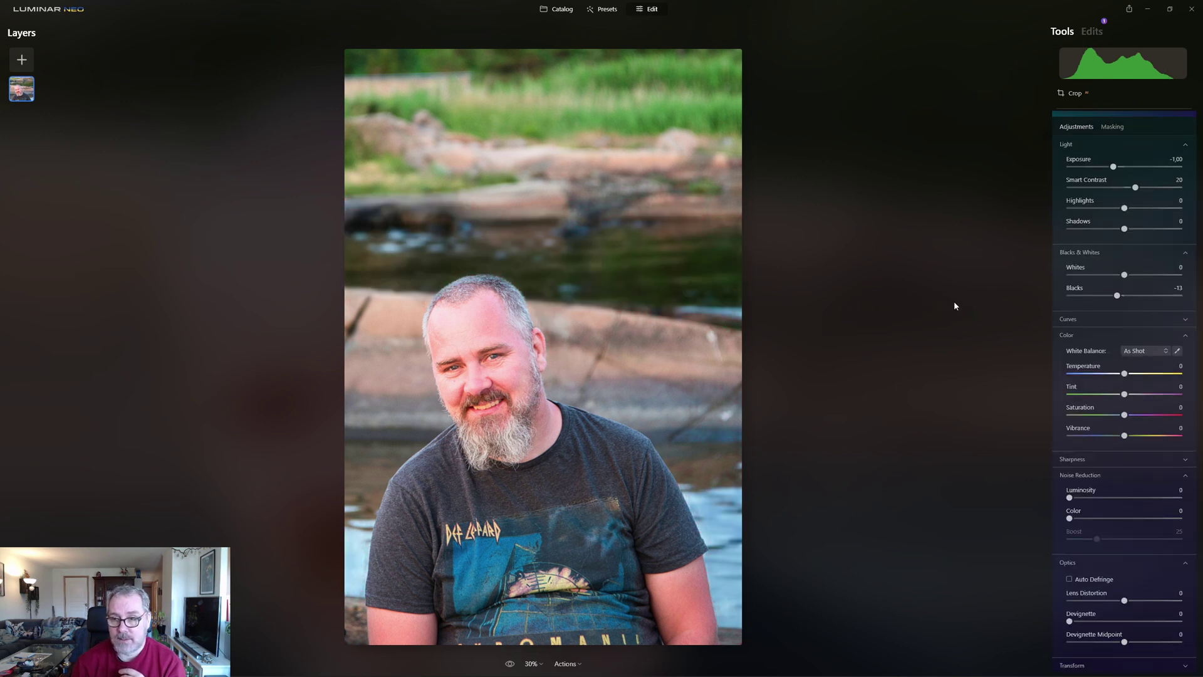
Step: Compare the portrait repeatedly with and without the water-masked Develop adjustment, and close the adjustment
scroll(1197, 154, "up", 1)
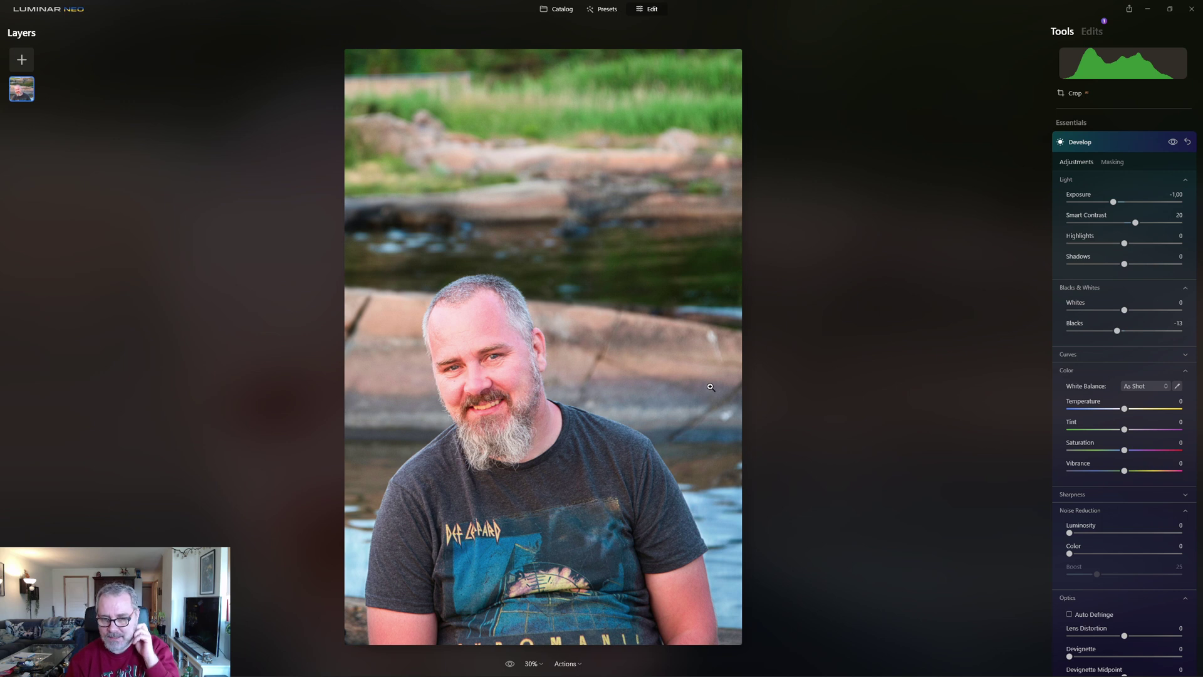
left_click(1173, 142)
left_click(1173, 142)
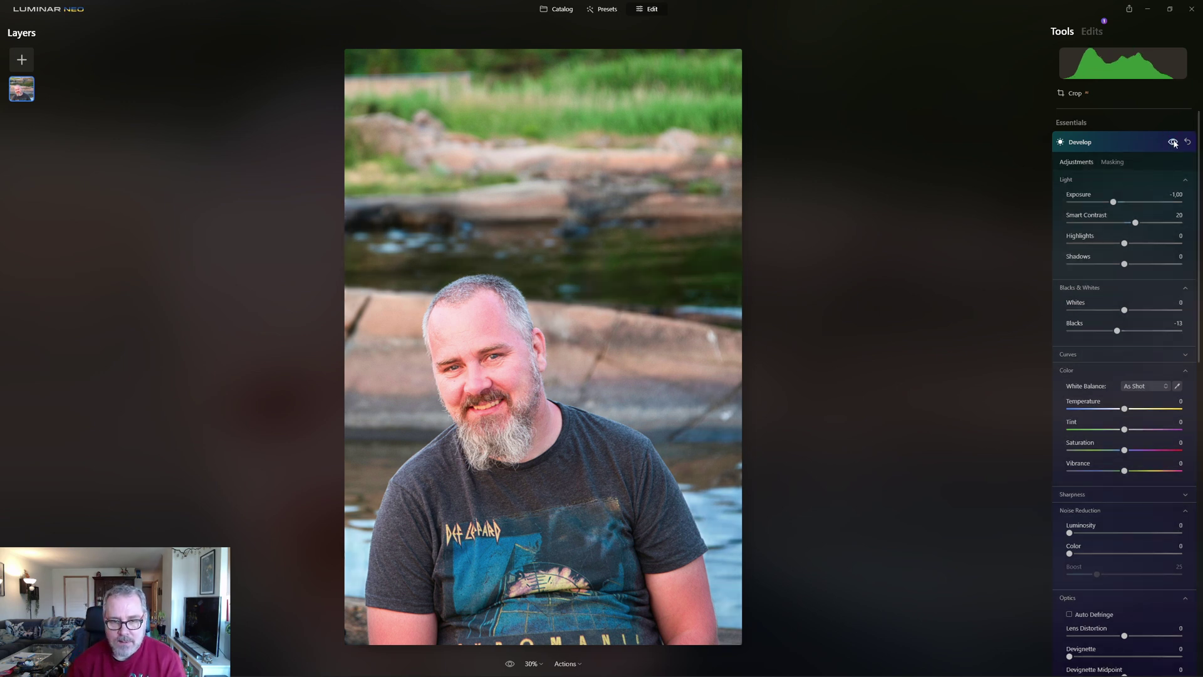
left_click(1173, 142)
left_click(1173, 142)
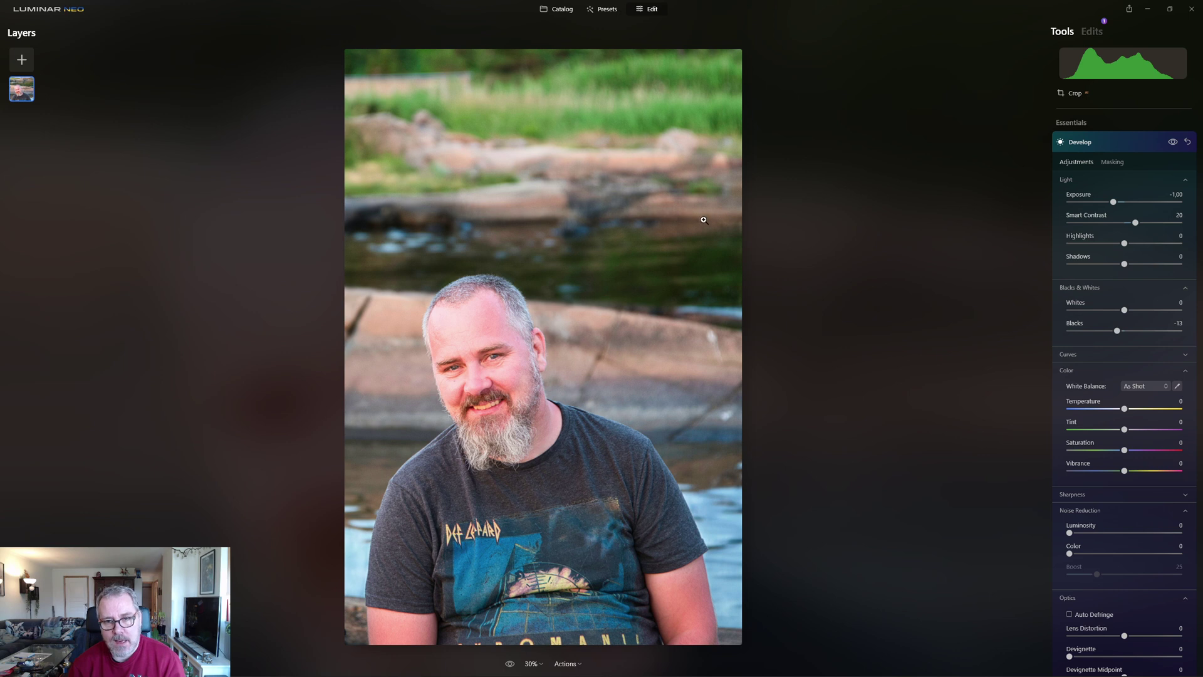
left_click(1174, 145)
left_click(1173, 145)
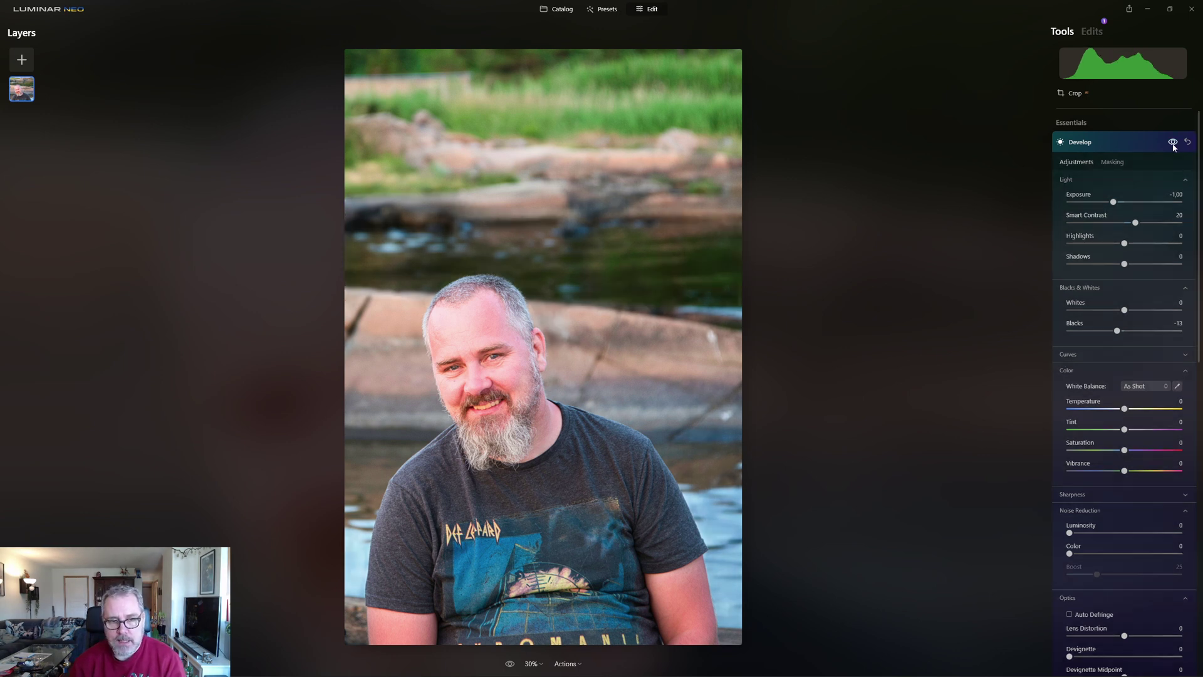
left_click(1173, 146)
left_click(1174, 145)
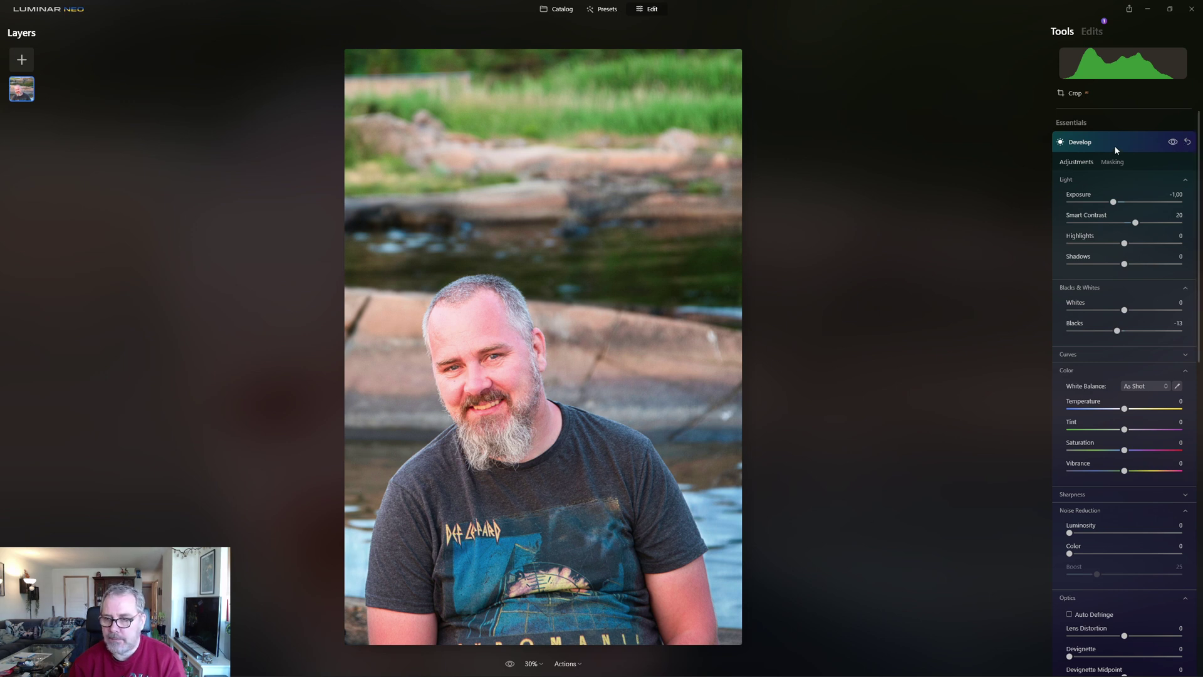
left_click(1173, 142)
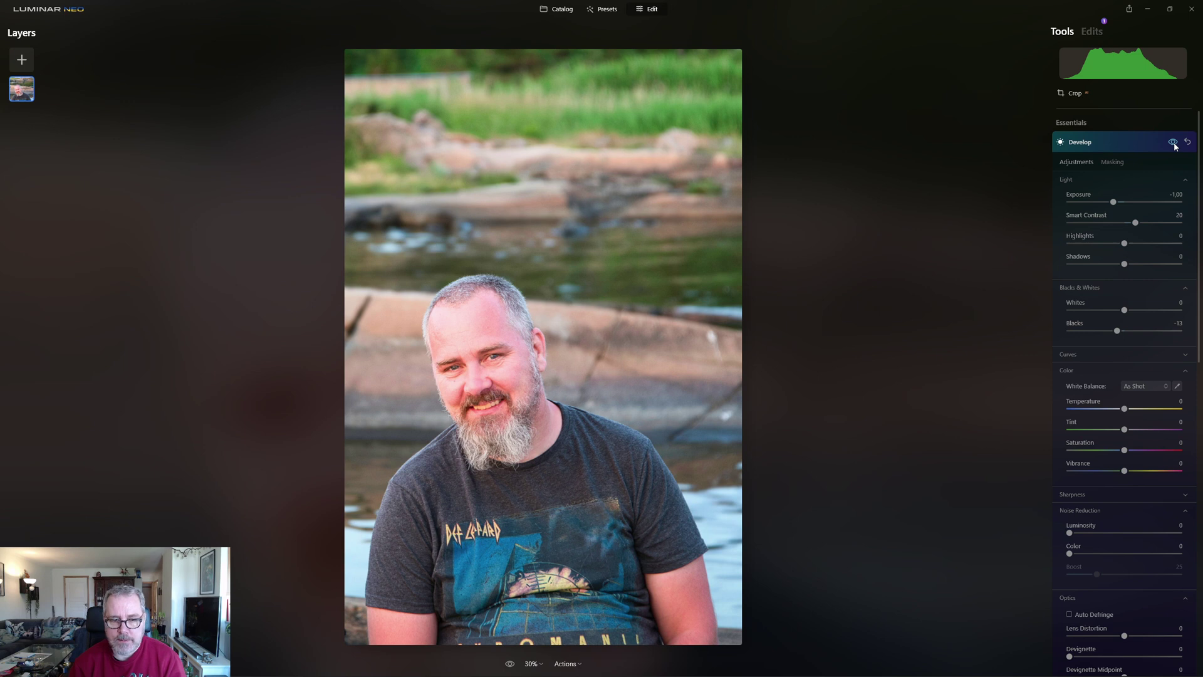
left_click(1173, 143)
left_click(1174, 143)
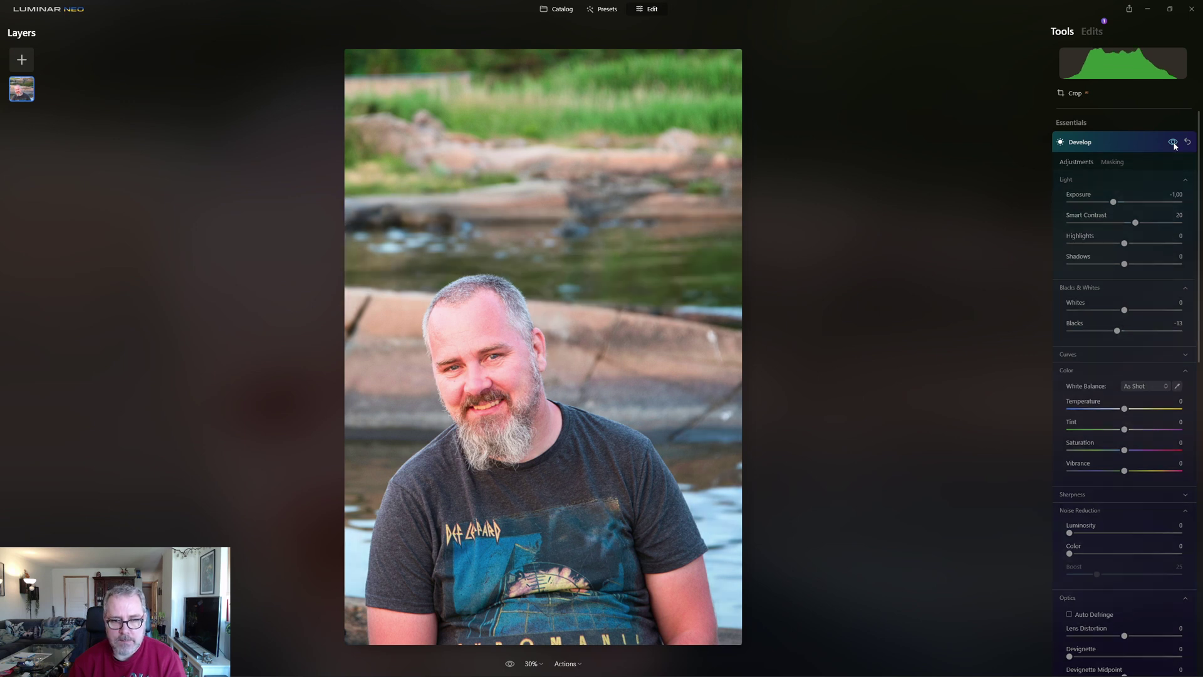
left_click(1173, 143)
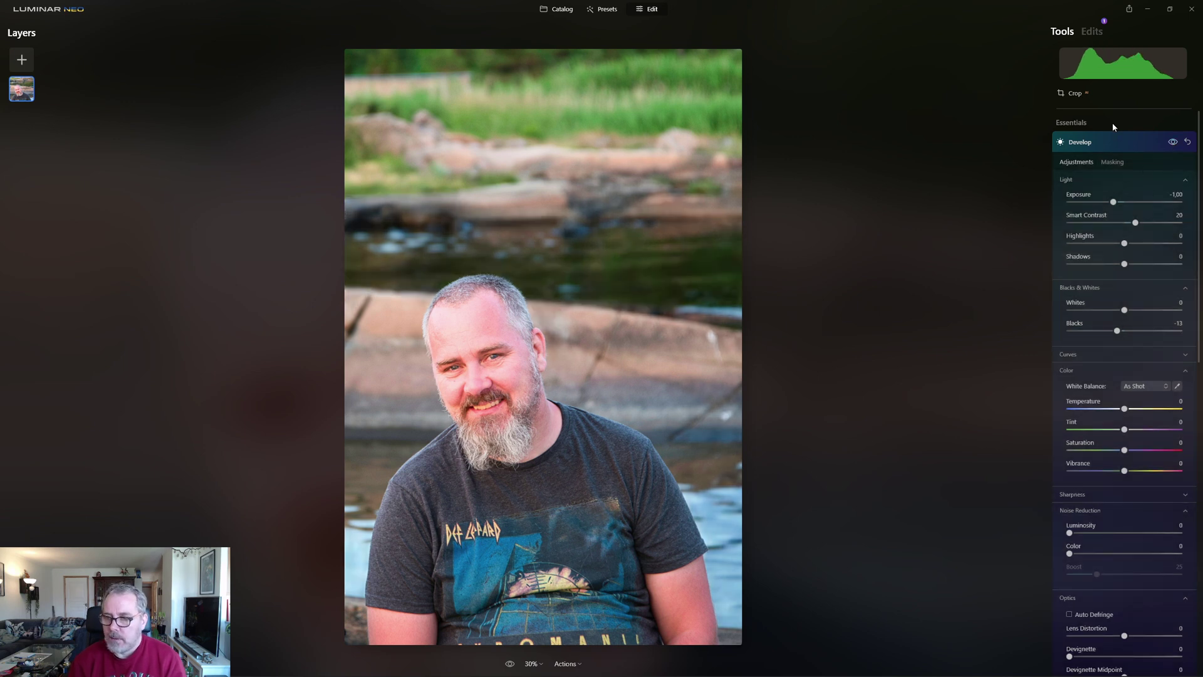
left_click(1125, 141)
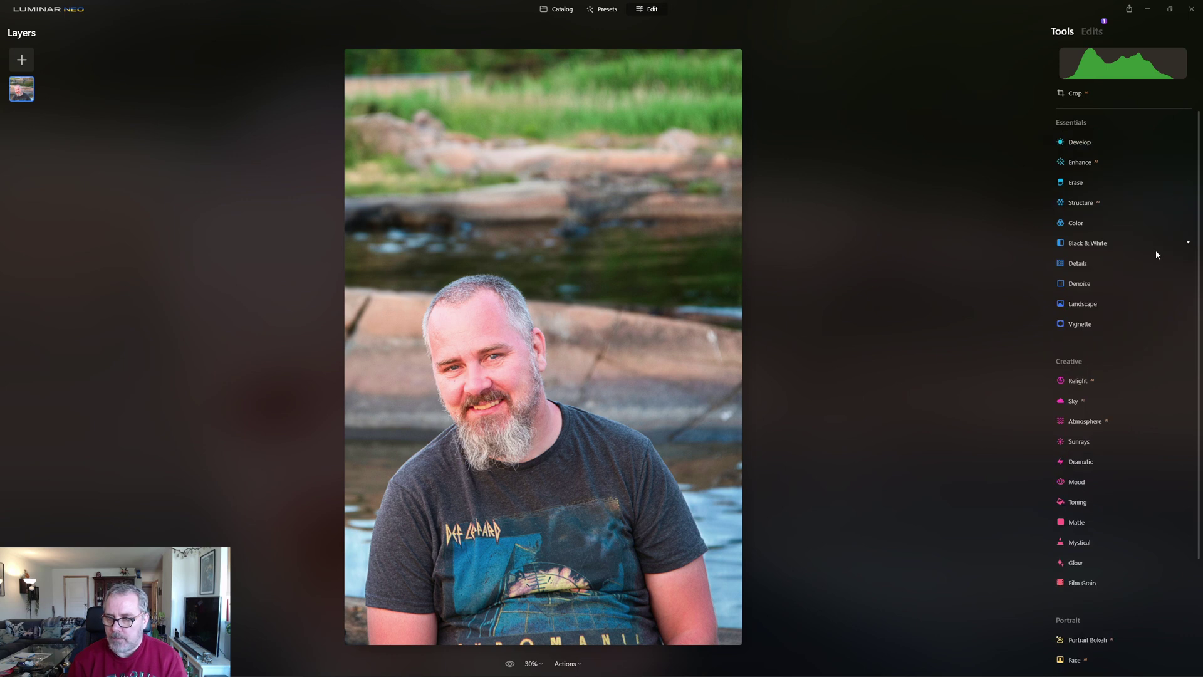
Step: Add another Develop adjustment to the portrait with Exposure at -0,38 and restrict it to the man with the Human AI mask
left_click(1080, 144)
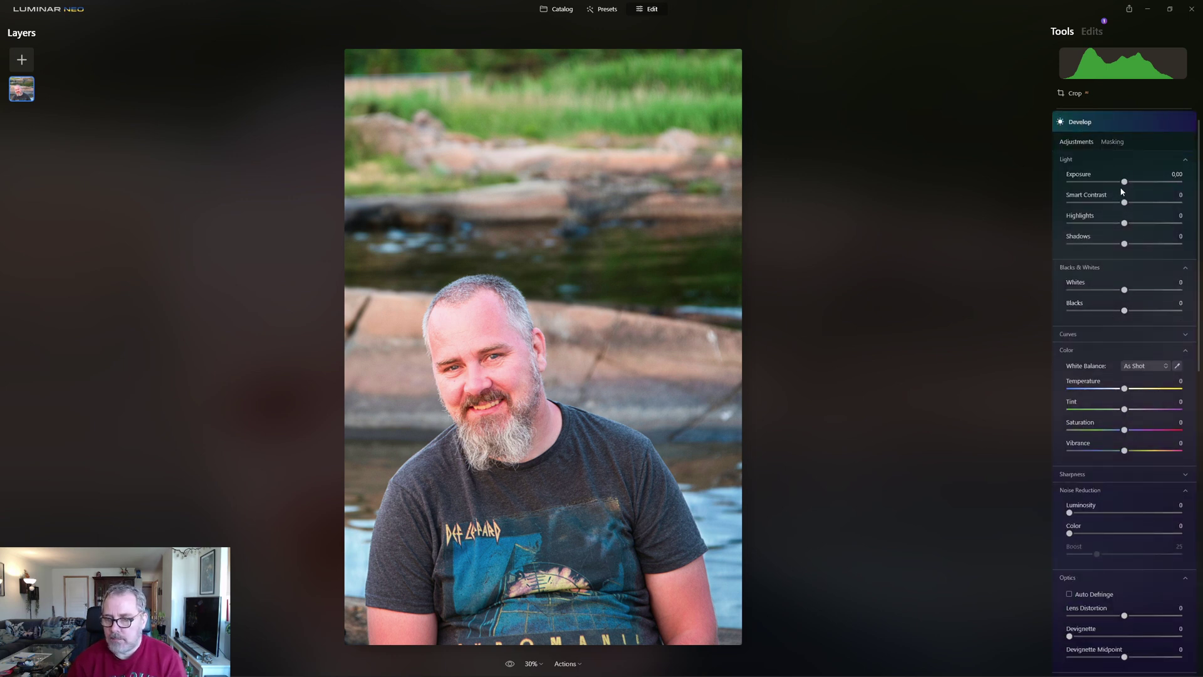
left_click_drag(1125, 182, 1120, 186)
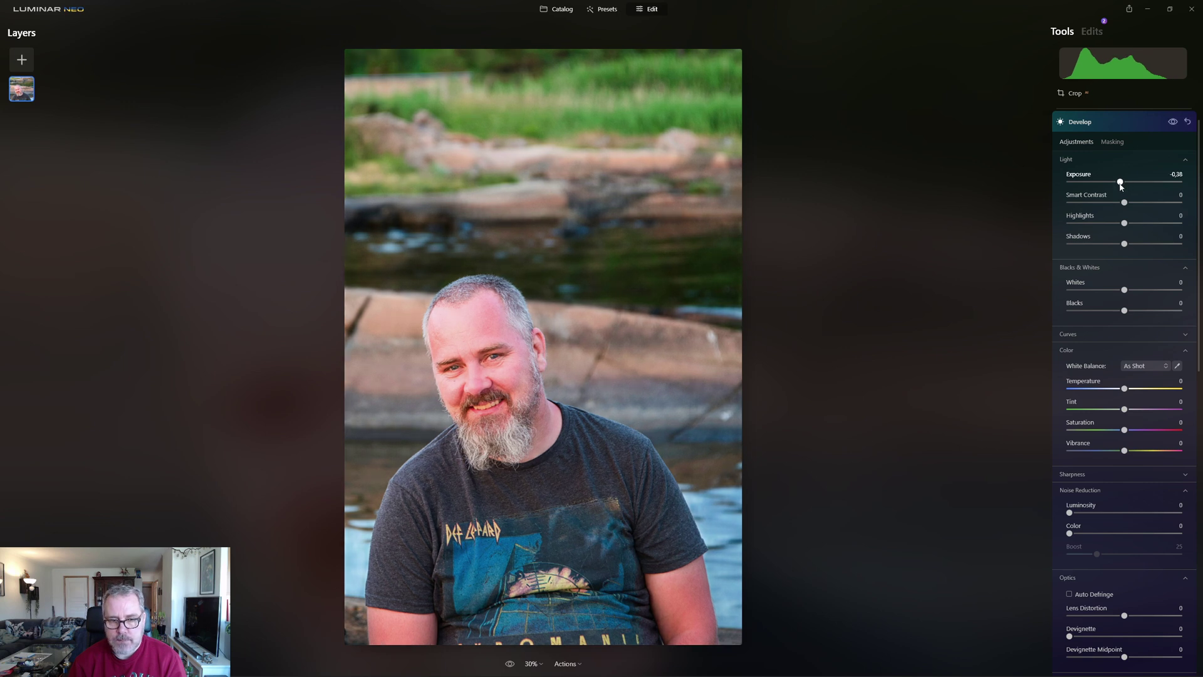
left_click(1113, 143)
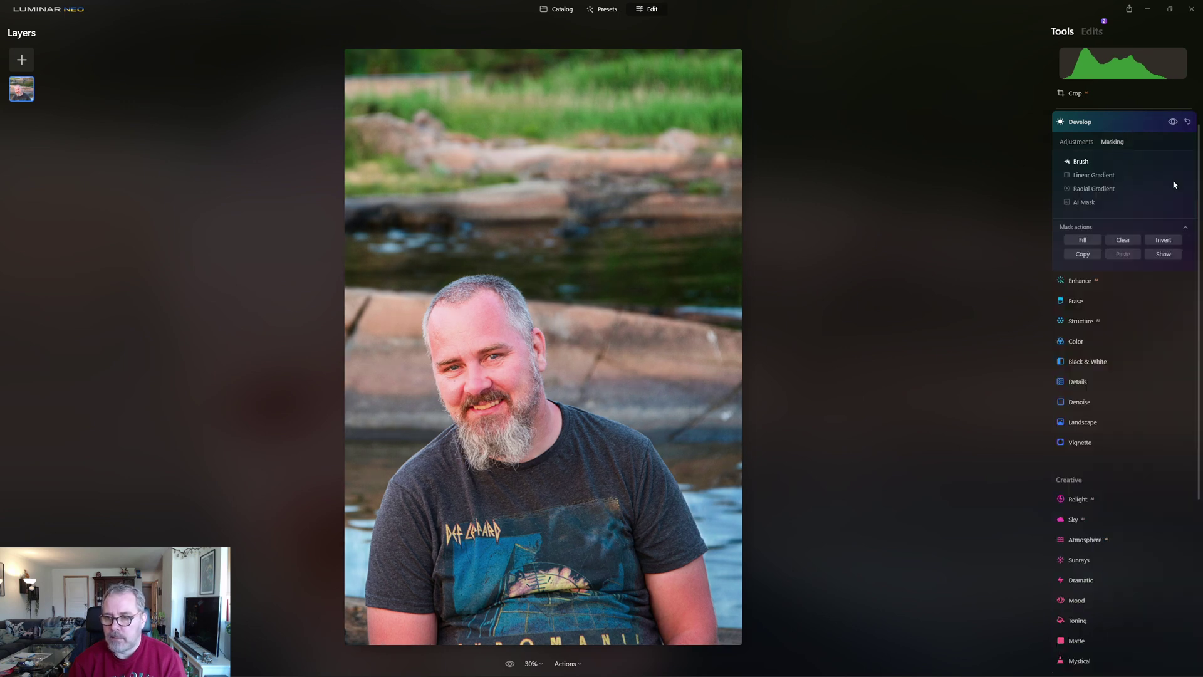
left_click(1084, 203)
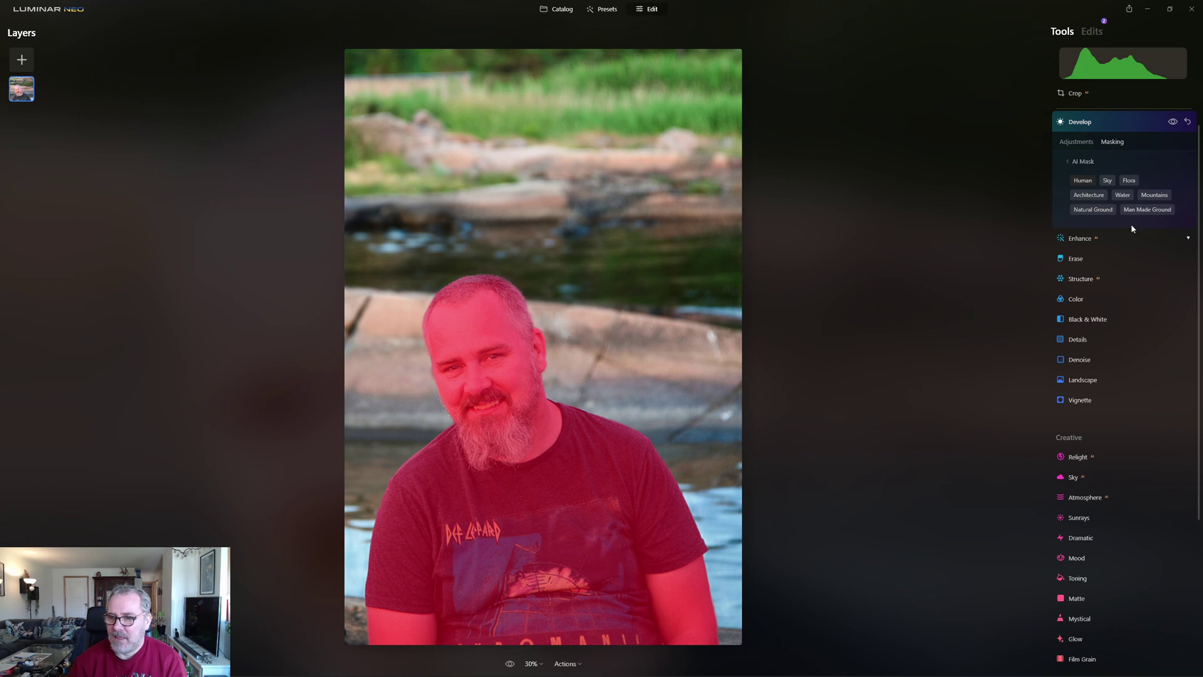
Step: Refine the man's masked Develop adjustment with Highlights at -23, Shadows at 20, Whites at 4, Blacks at -5 and Saturation at -8
left_click(1079, 142)
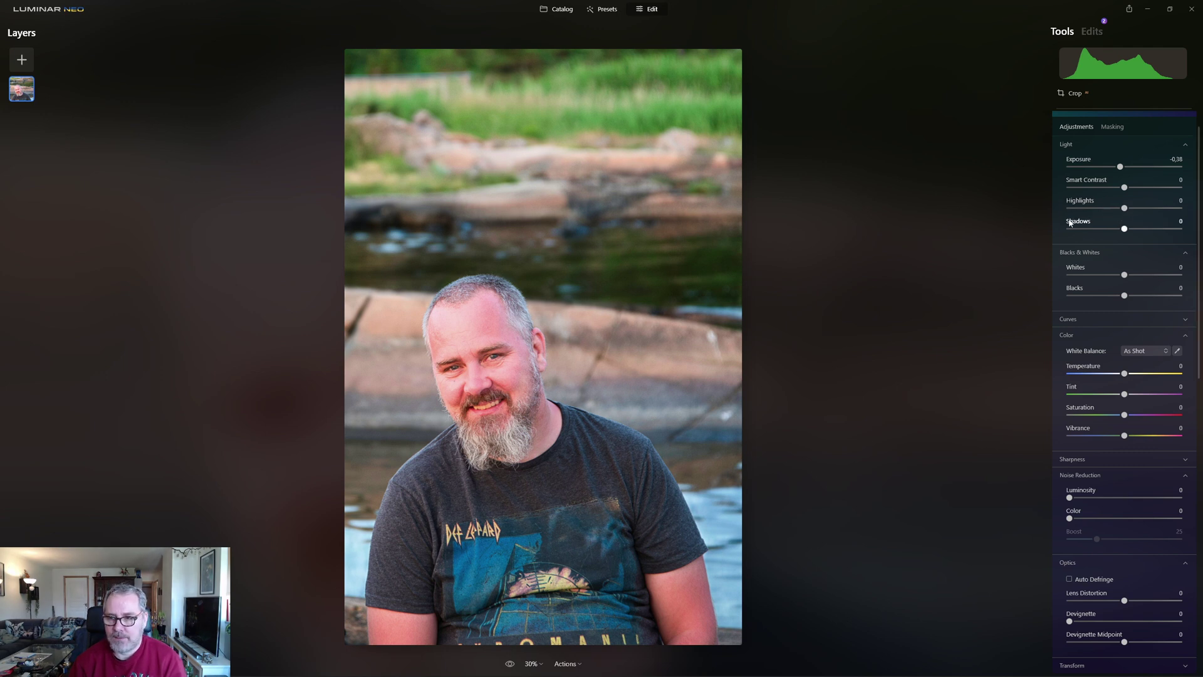
left_click(1101, 208)
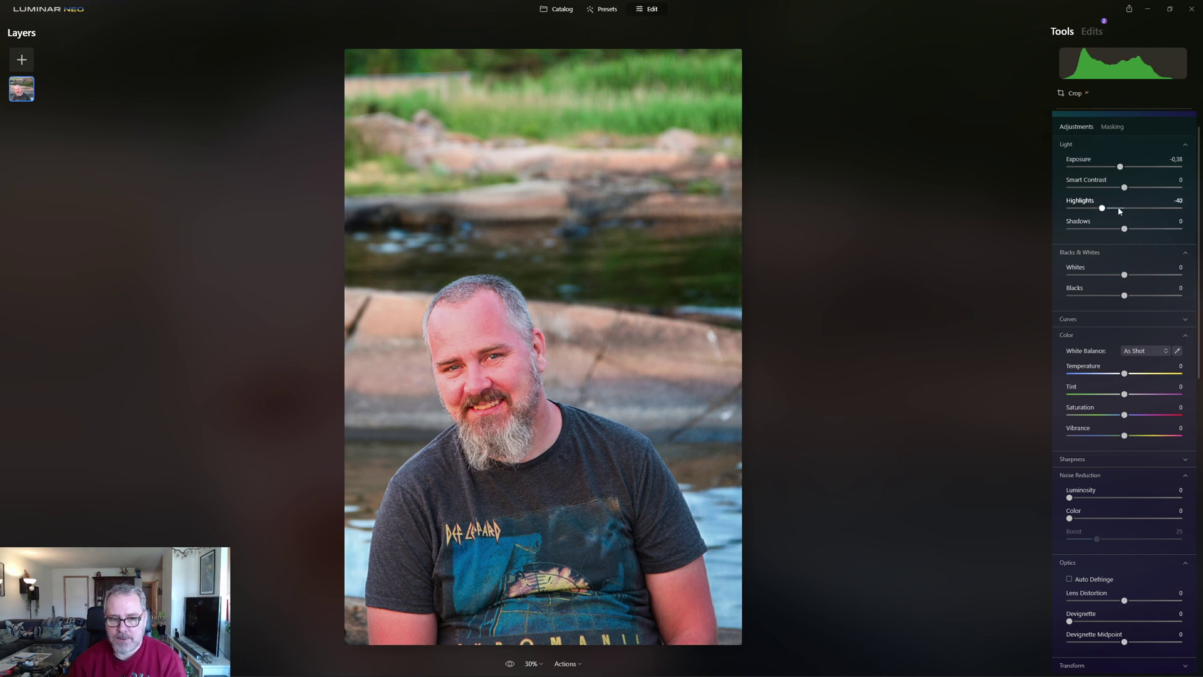
left_click(1111, 208)
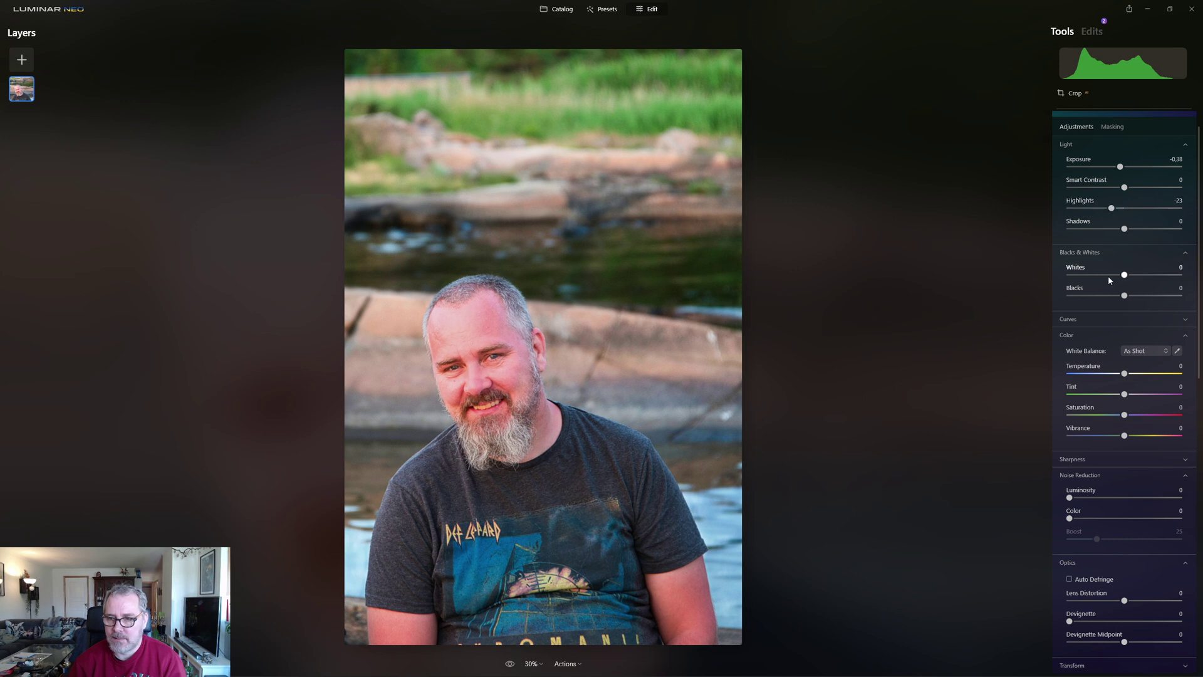
left_click(1135, 229)
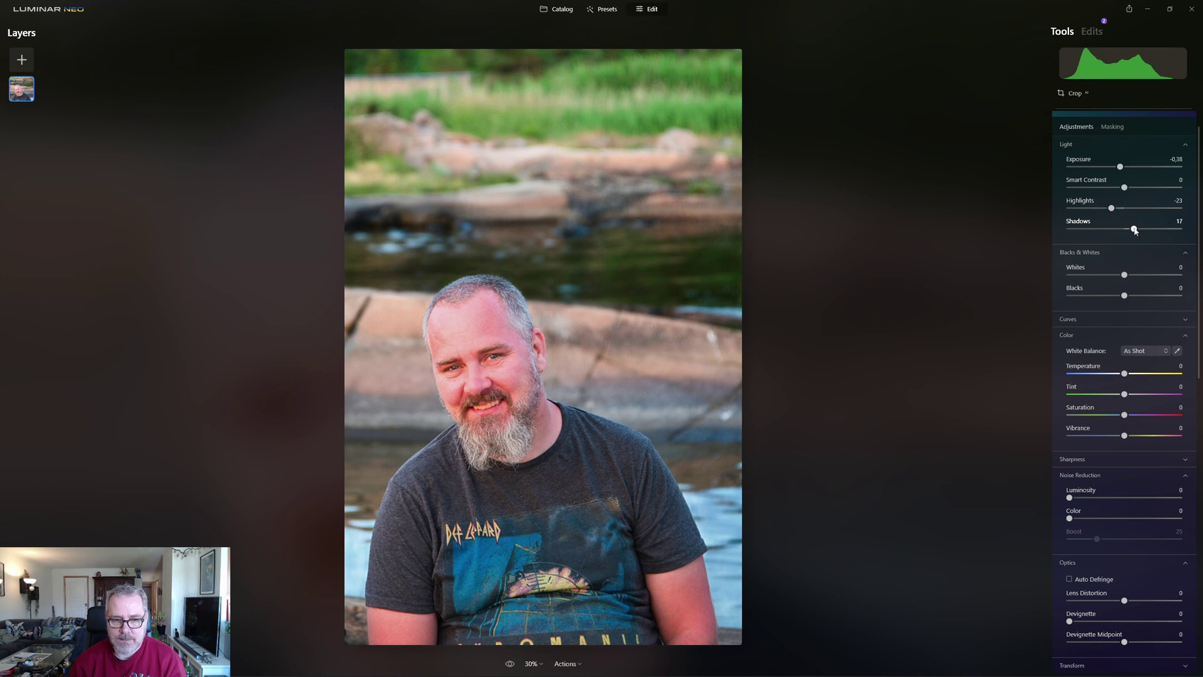
left_click_drag(1135, 230, 1136, 229)
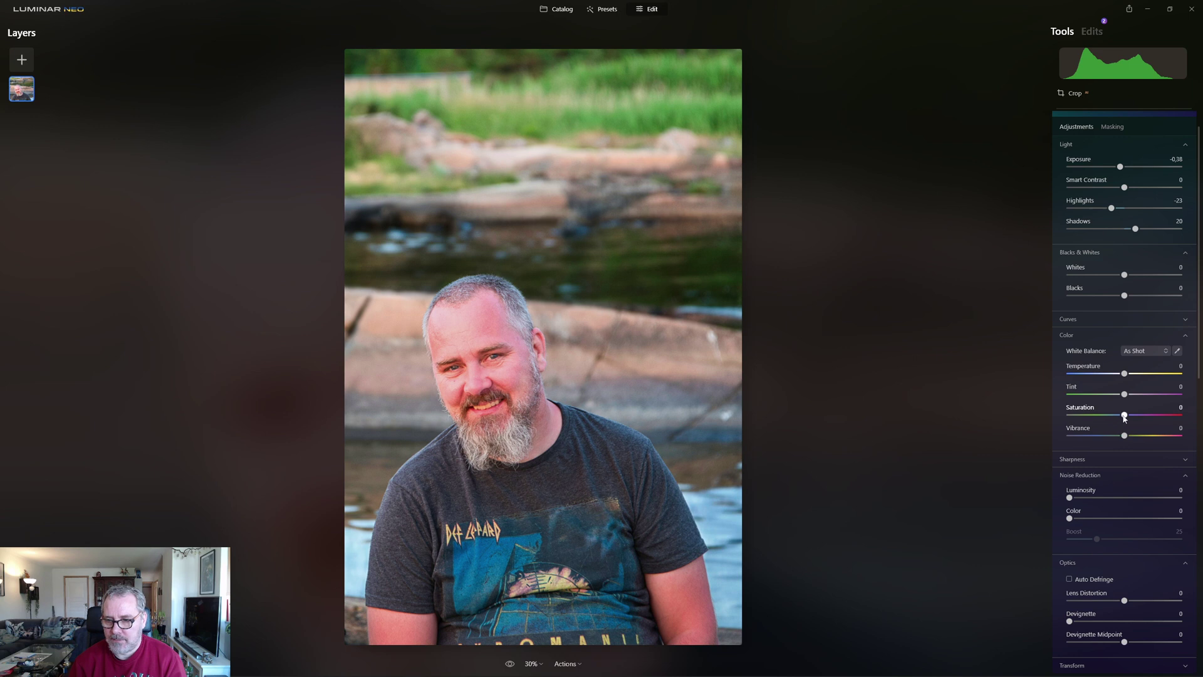
left_click_drag(1124, 415, 1120, 415)
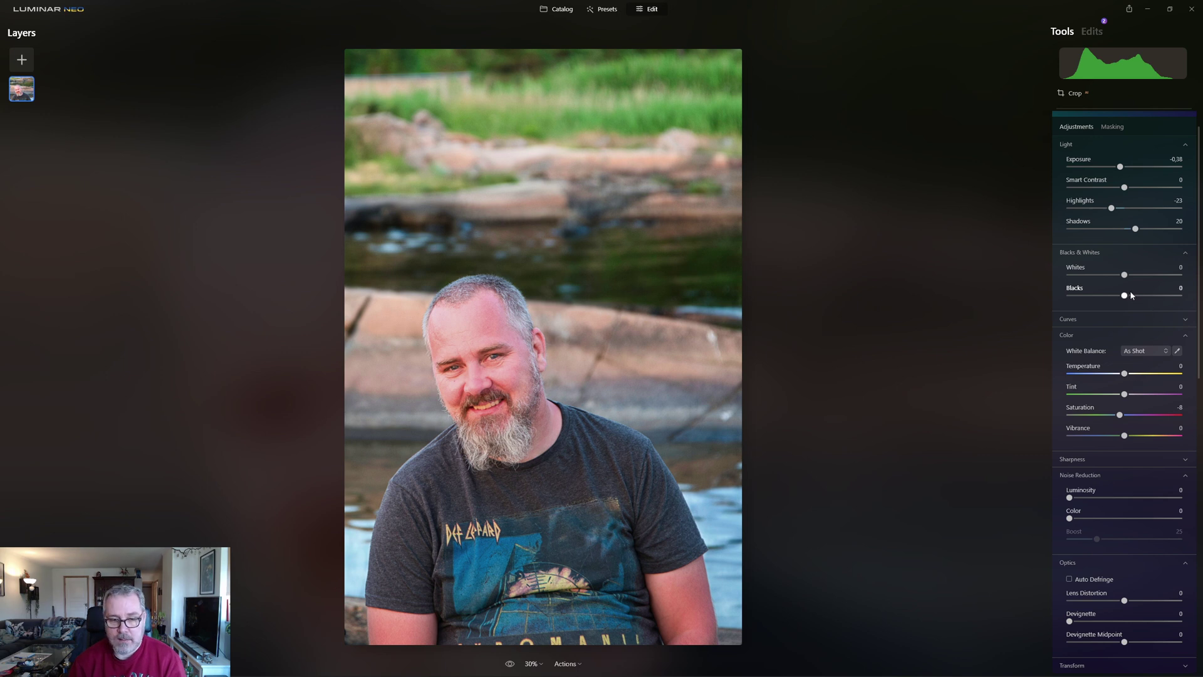
left_click_drag(1124, 295, 1121, 297)
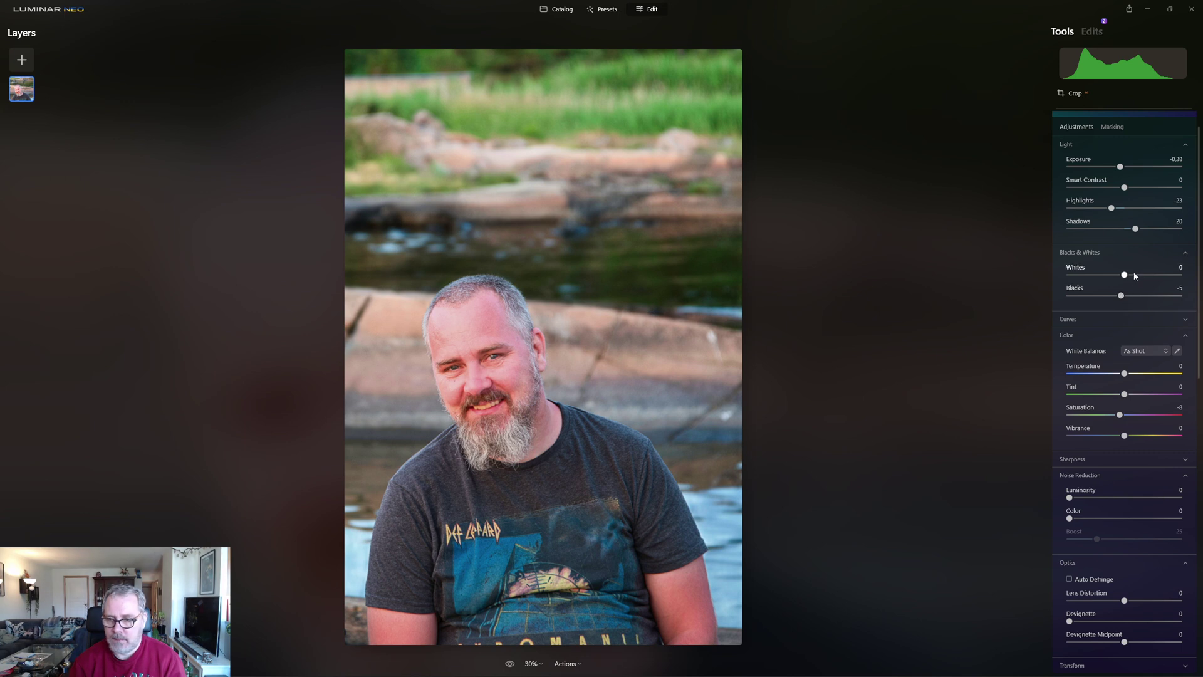
left_click_drag(1125, 275, 1131, 276)
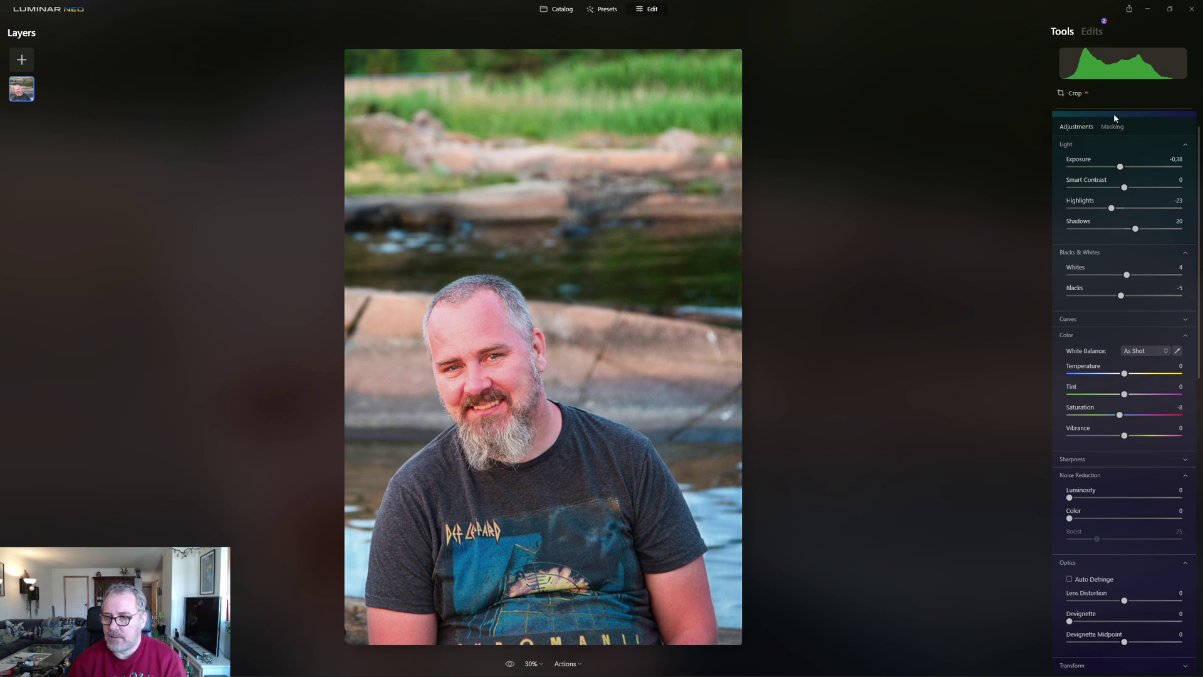
Step: Crop the portrait tighter around the man at the Original ratio, trimming the grass above him, and compare it with the unedited version
left_click(1089, 93)
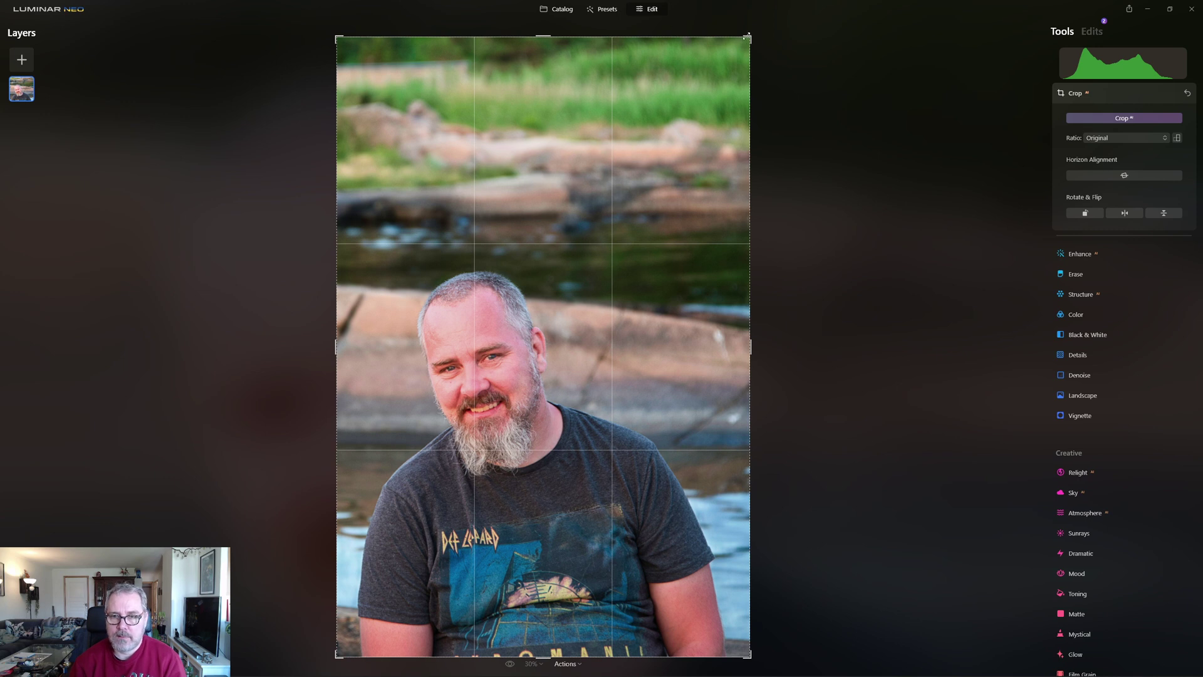
left_click_drag(746, 36, 689, 106)
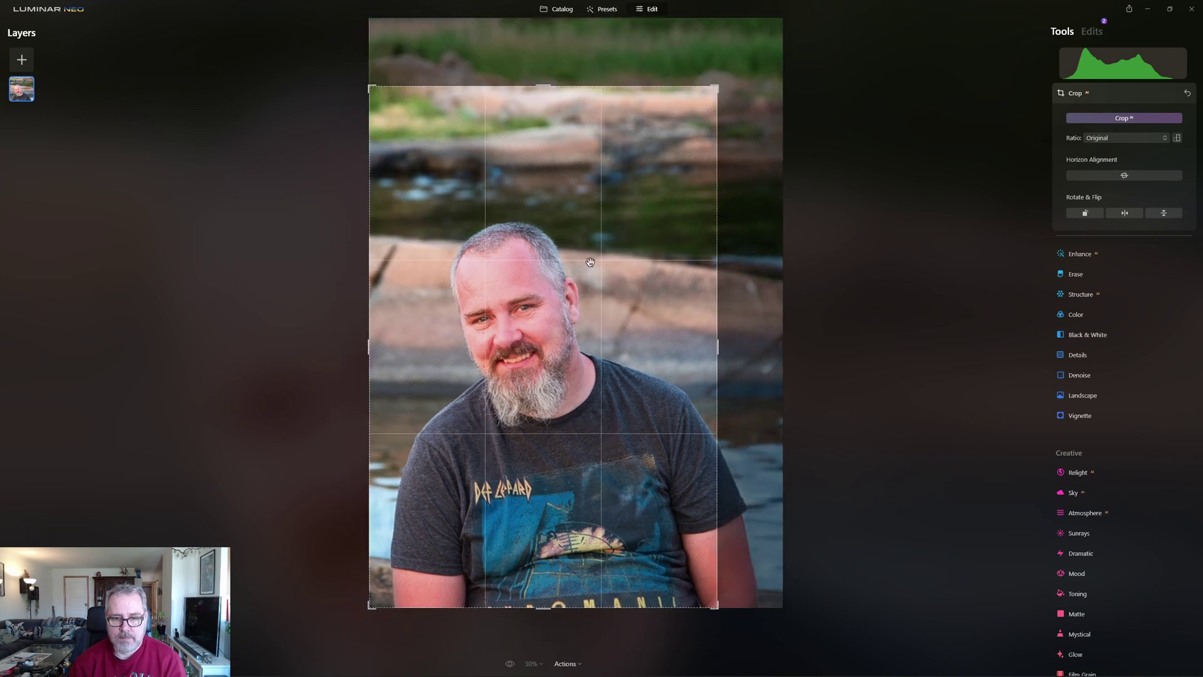
left_click_drag(526, 183, 515, 176)
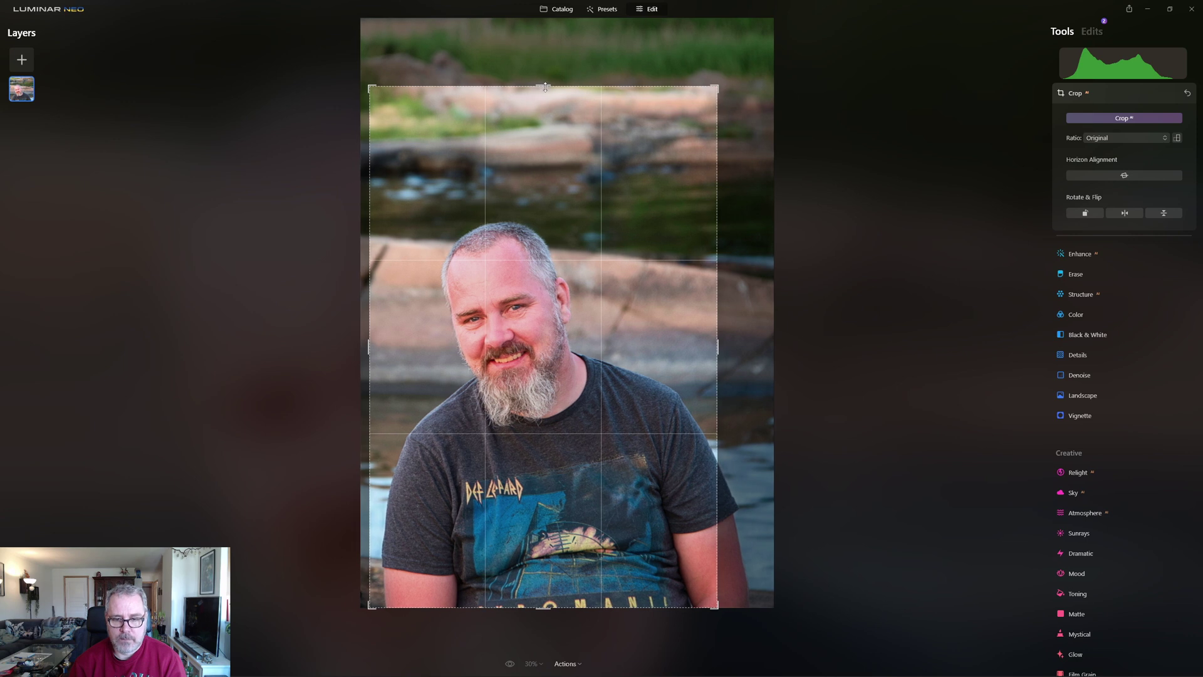
left_click_drag(545, 87, 544, 97)
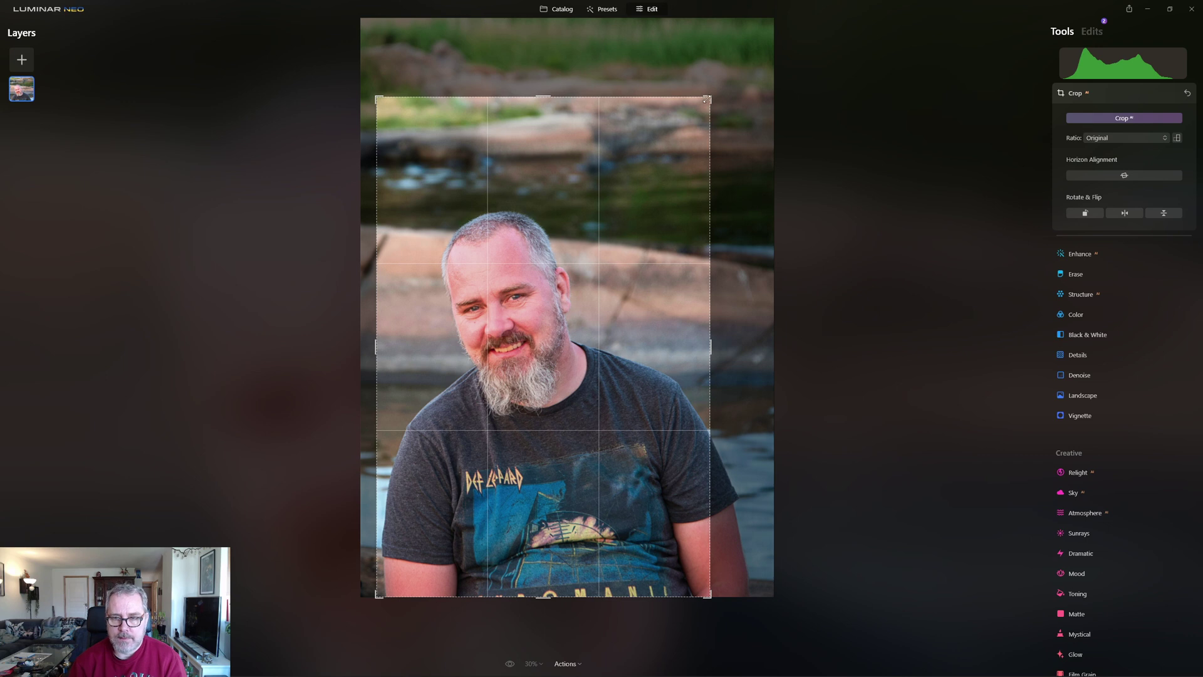
left_click_drag(706, 99, 712, 93)
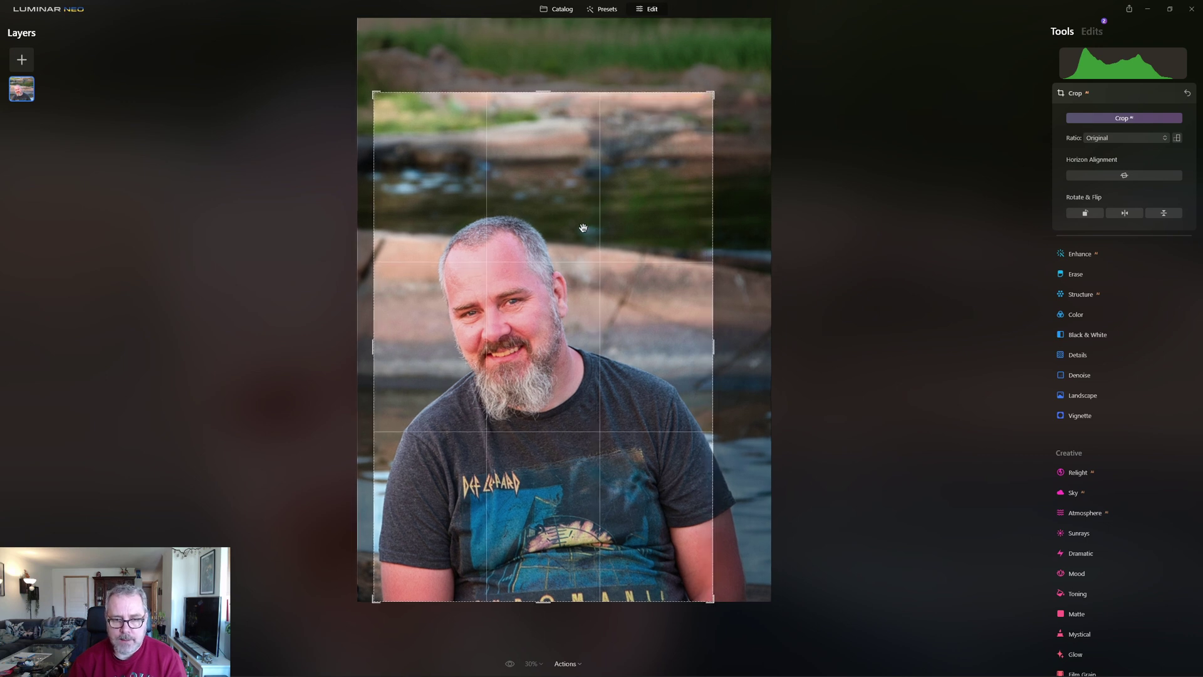
mouse_move(583, 227)
left_mouse_down()
mouse_move(596, 227)
mouse_move(583, 226)
left_mouse_up()
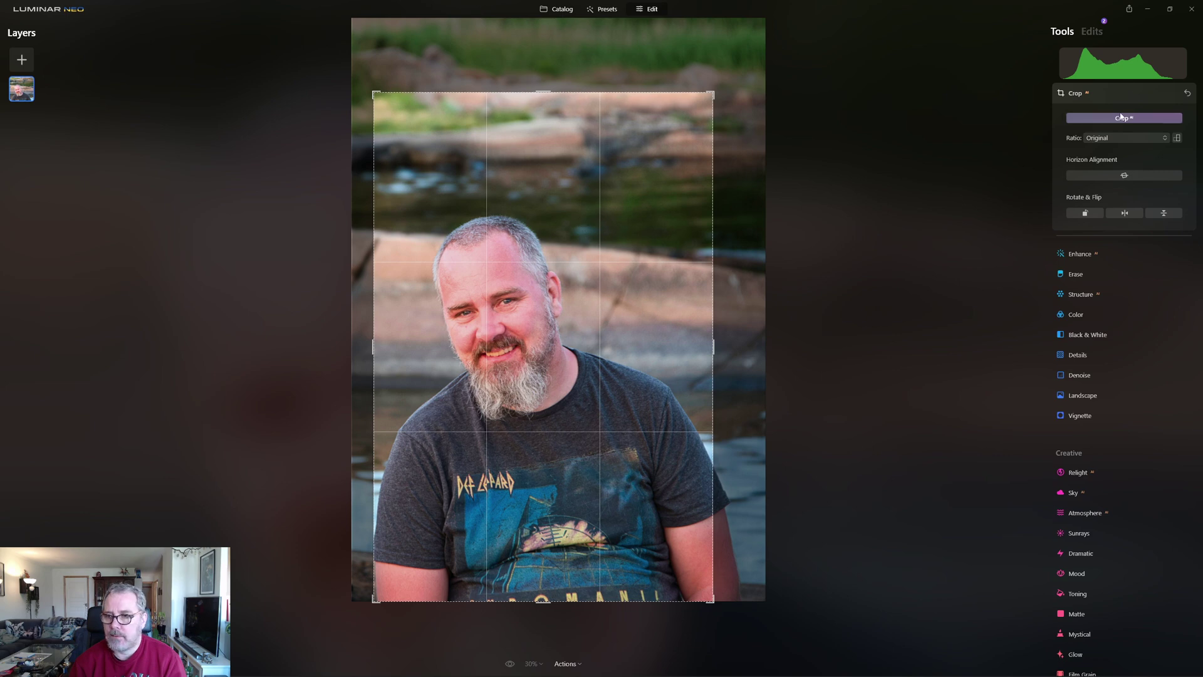
left_click(1123, 92)
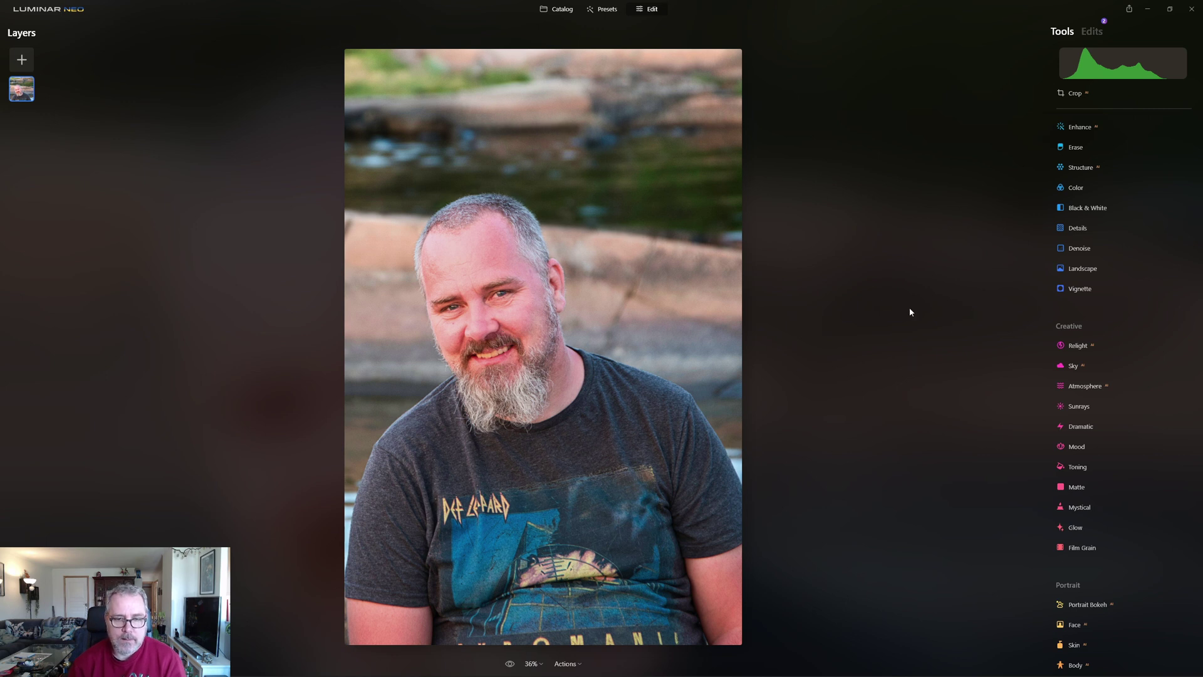
left_click(509, 663)
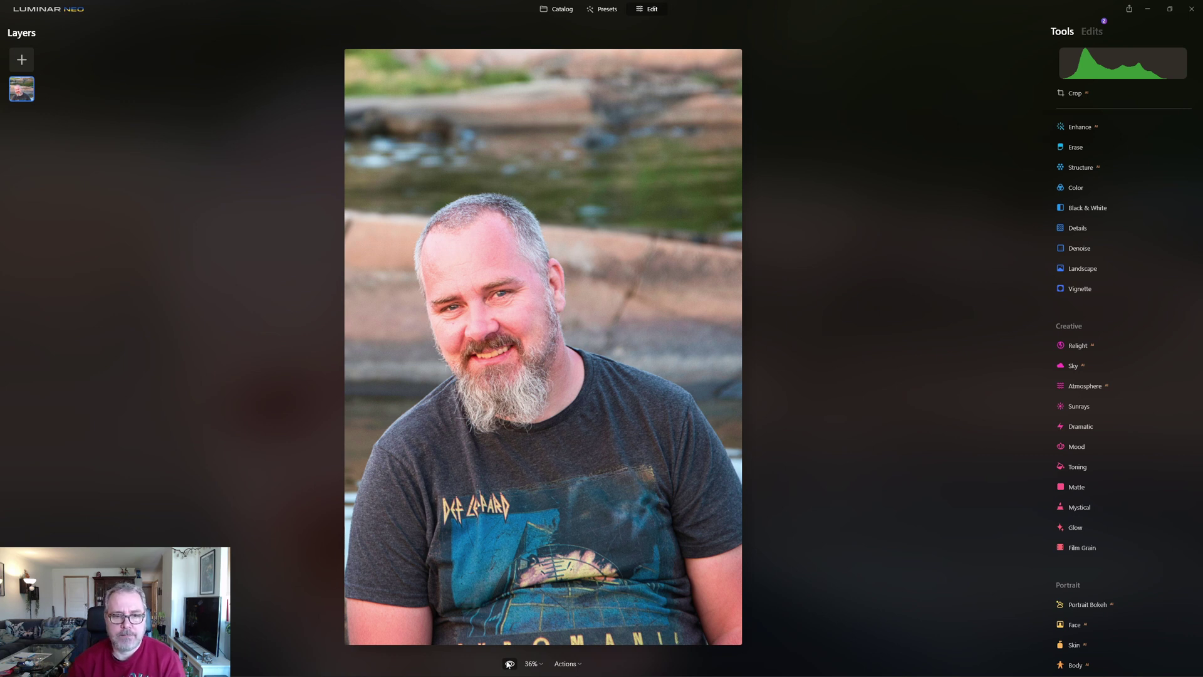
left_click(508, 664)
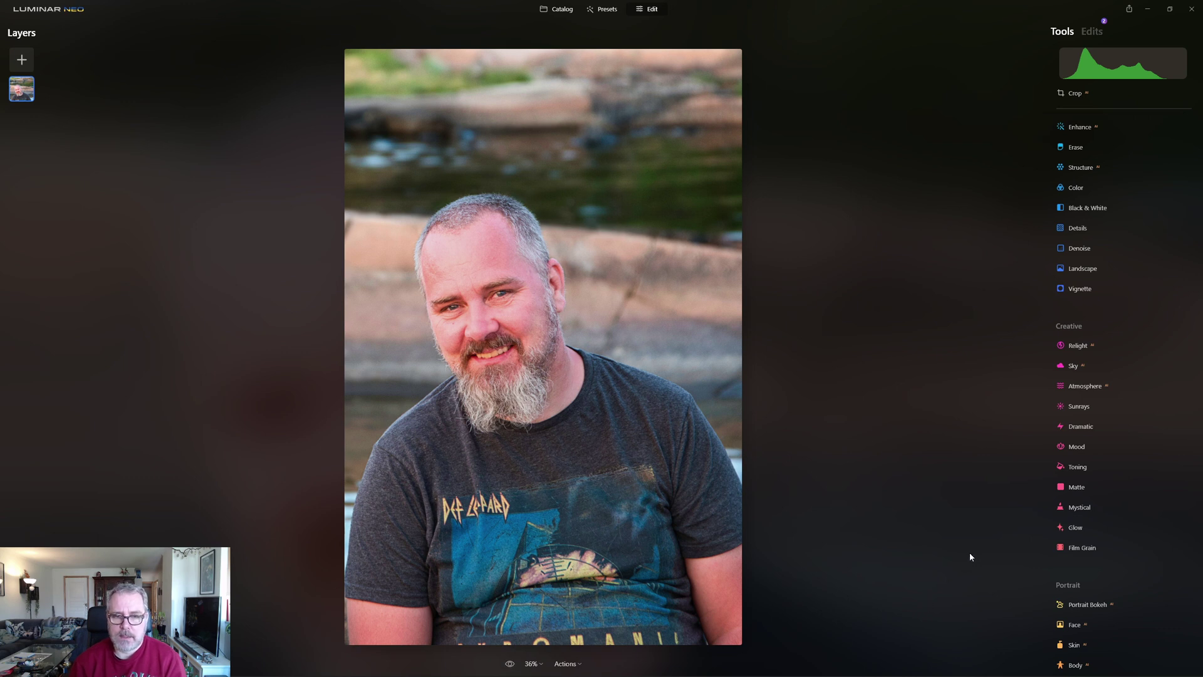